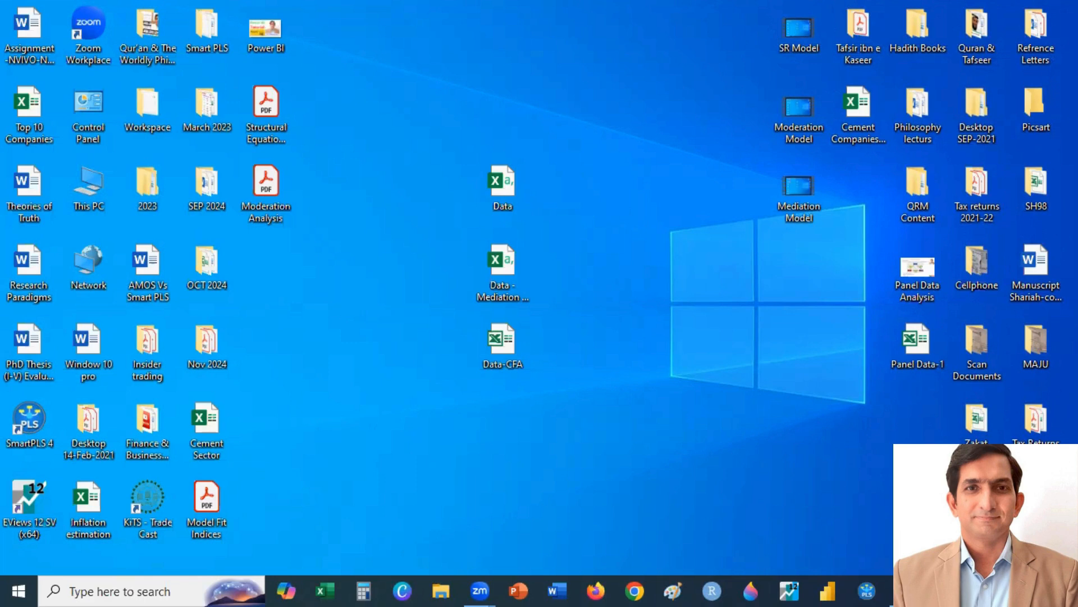
Open SmartPLS 4 and create a new project named Moderated-Mediation Analysis
left_click(865, 575)
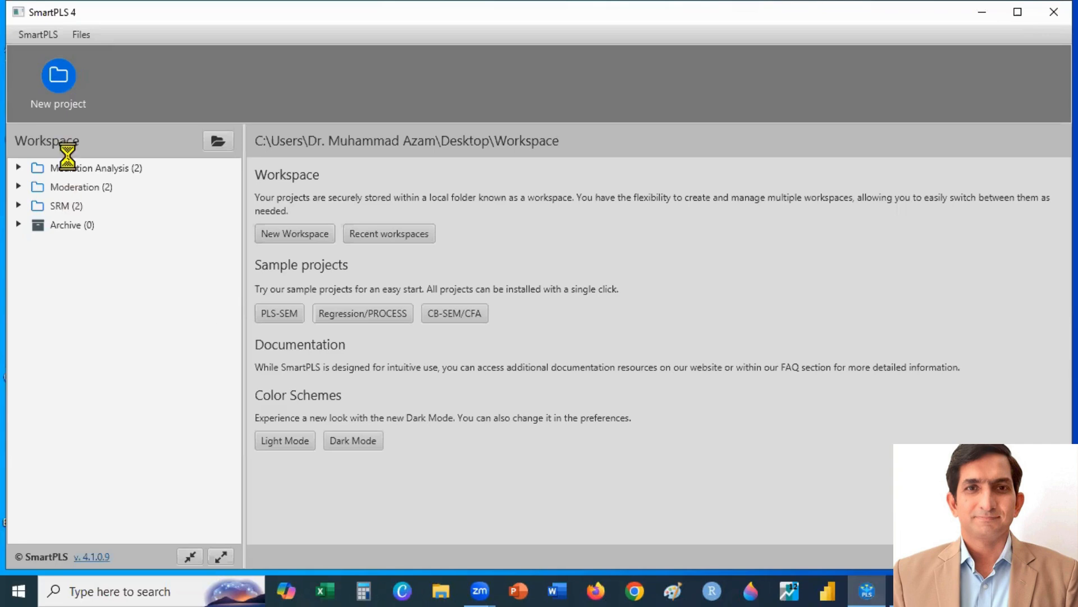
left_click(59, 79)
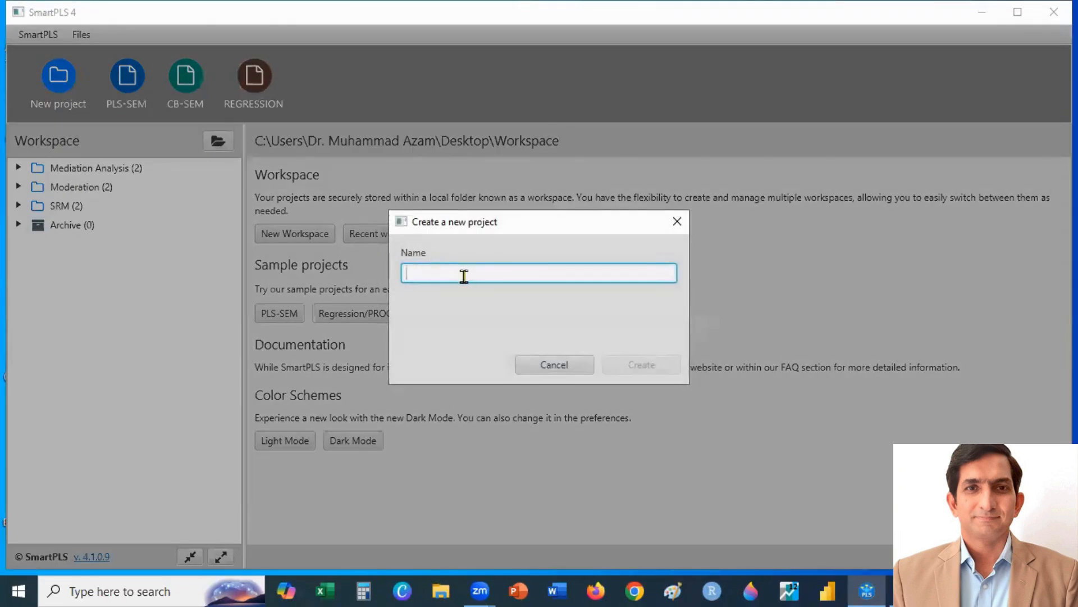
type("Moderated-Mediation Analysis")
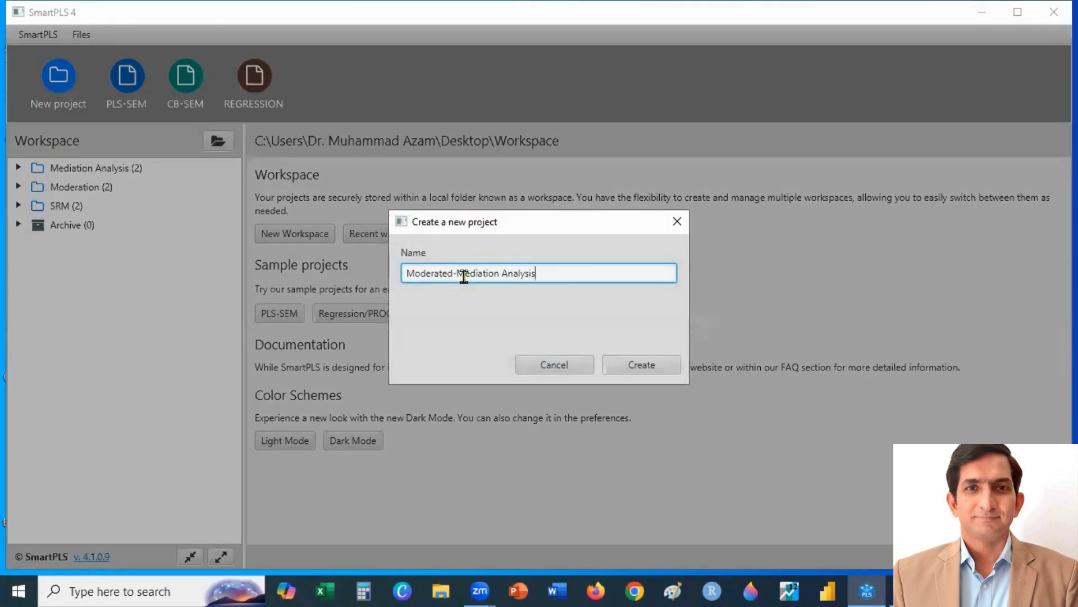
left_click(635, 366)
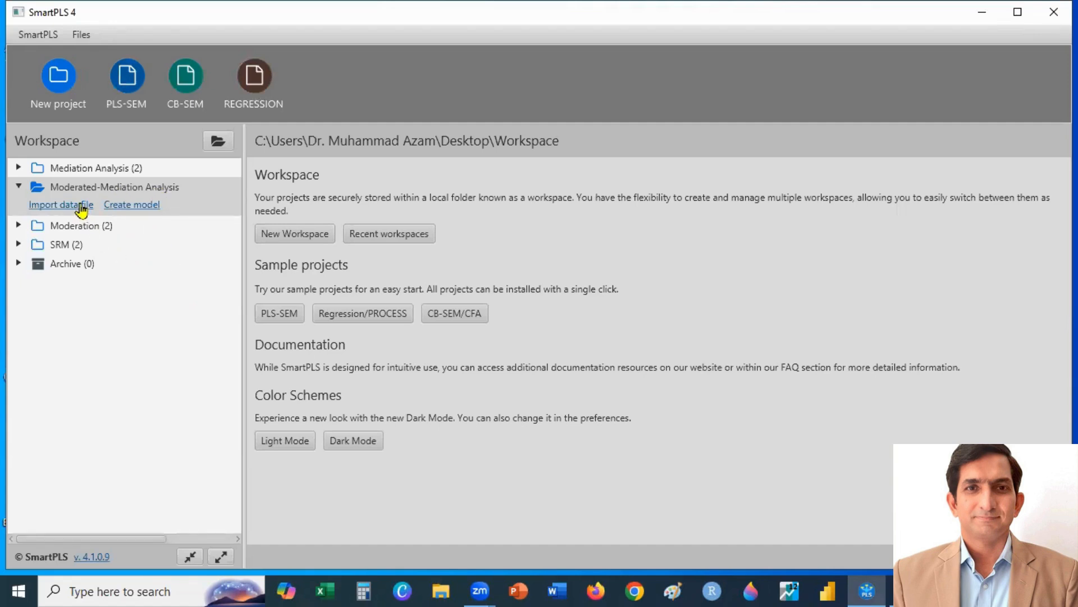
Import the Data CSV file from the Desktop into the Moderated-Mediation Analysis project and return to the workspace
left_click(48, 205)
scroll(444, 258, "down", 3)
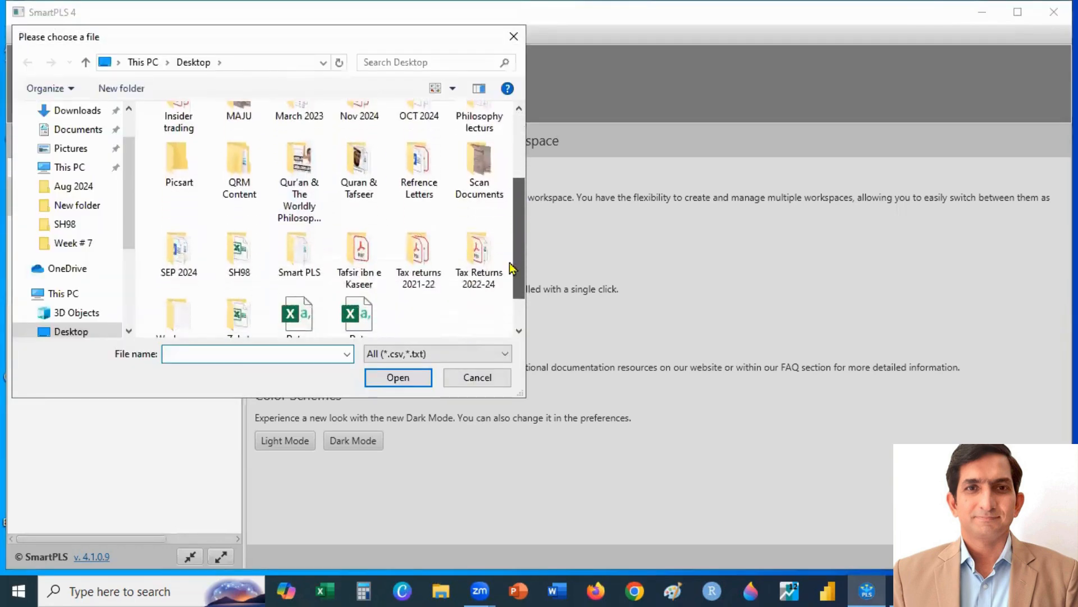
left_click(359, 268)
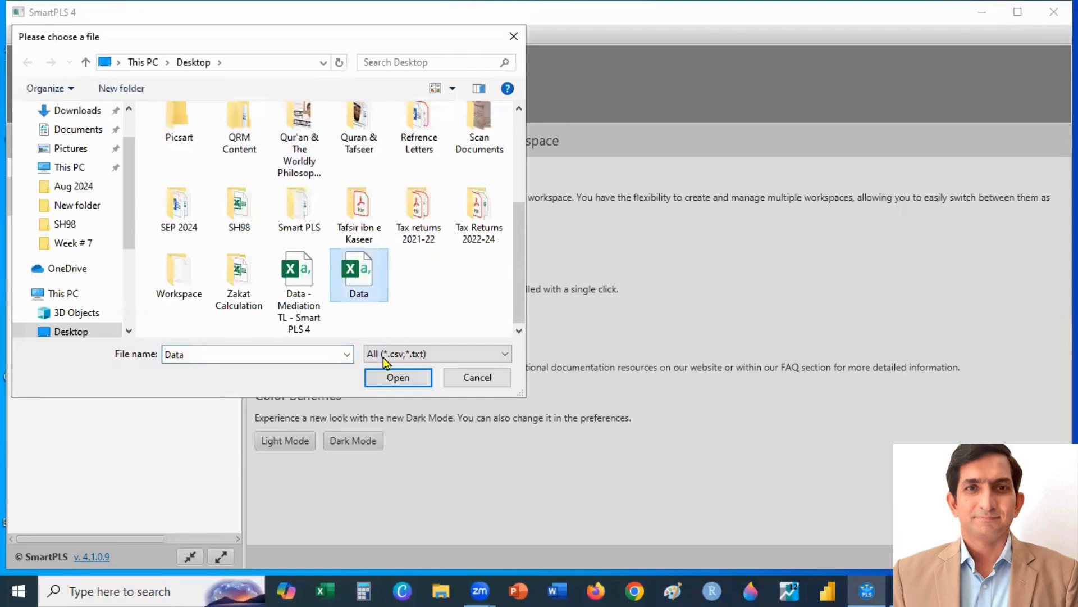
left_click(394, 376)
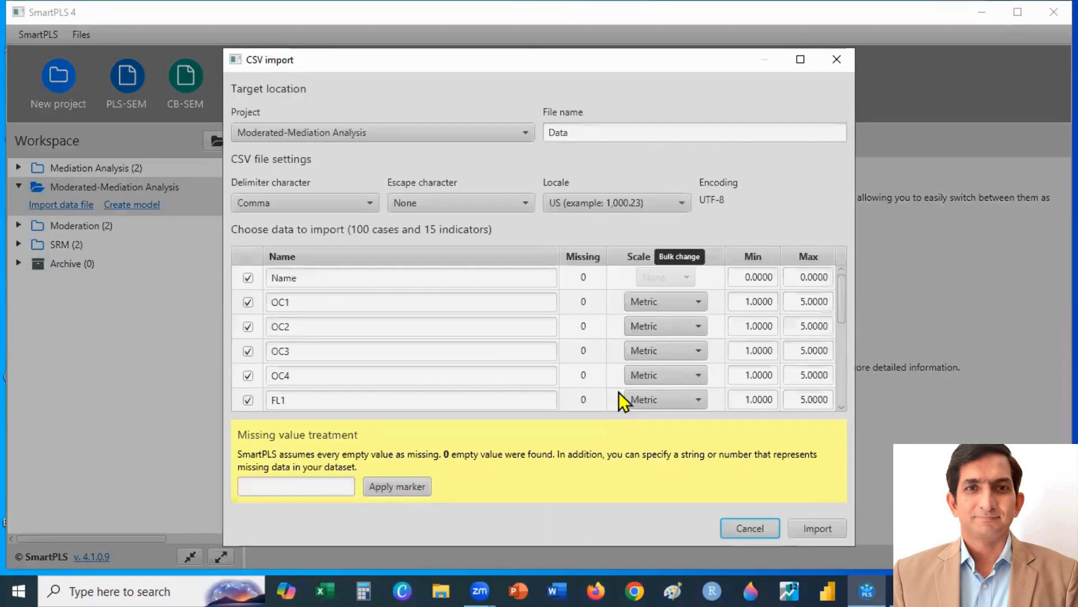
left_click(814, 533)
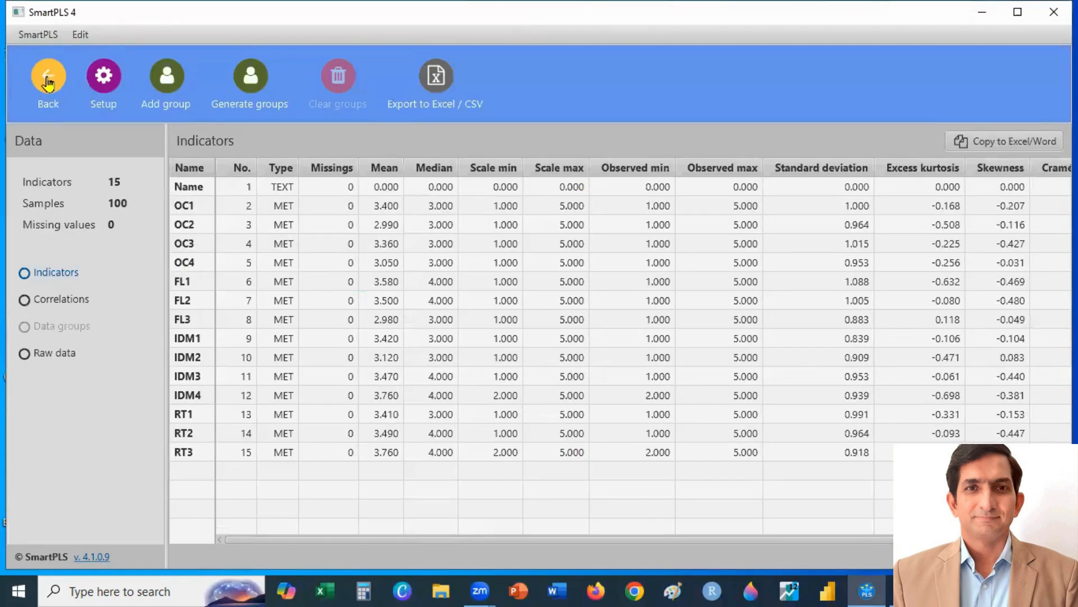
left_click(49, 83)
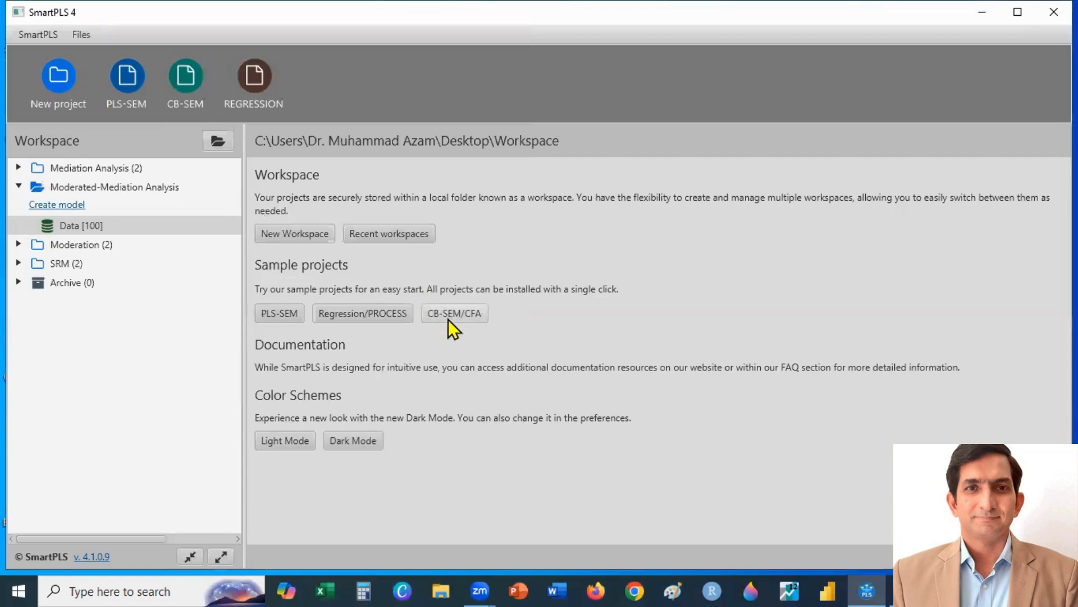
Create a PLS-SEM model named Moderated-Mediation Model in the Moderated-Mediation Analysis project
left_click(67, 205)
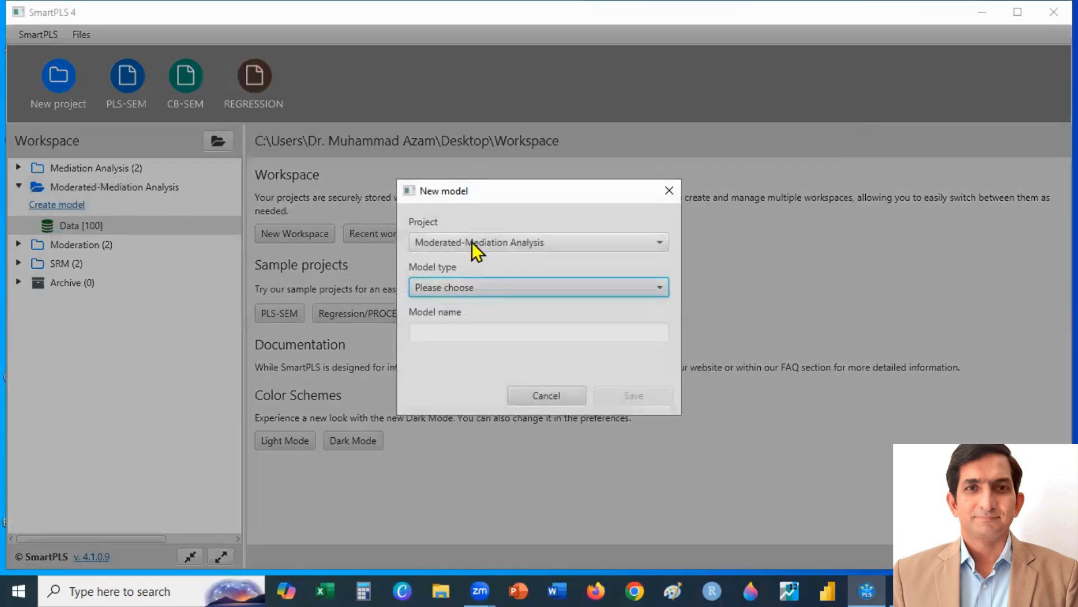
left_click(463, 284)
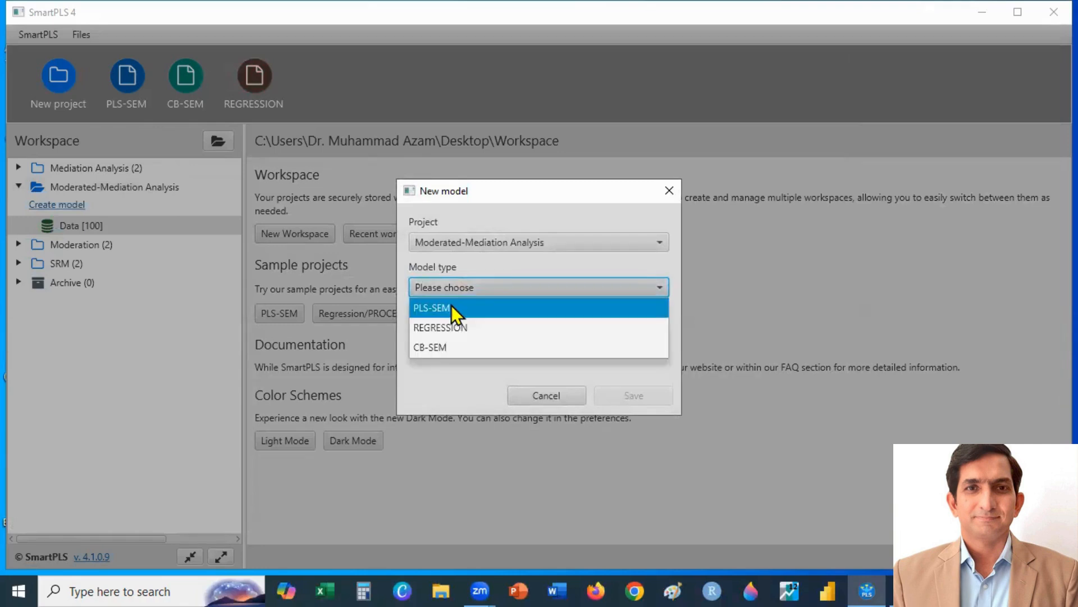
left_click(450, 305)
left_click(448, 334)
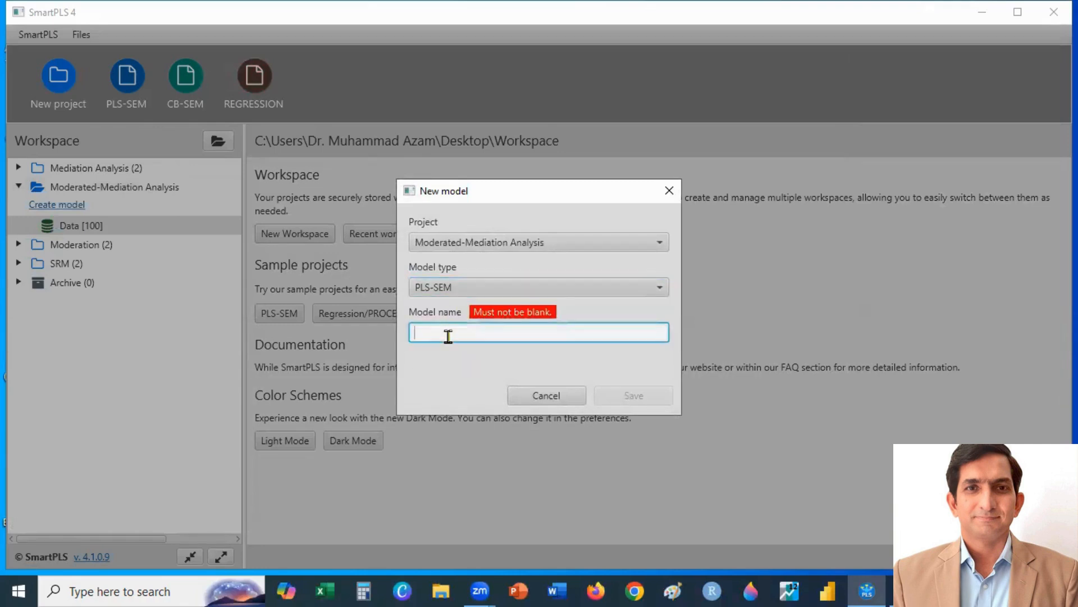
type("Moderated-Mediation Analysis")
key("BackSpace")
key("BackSpace")
key("BackSpace")
key("BackSpace")
key("BackSpace")
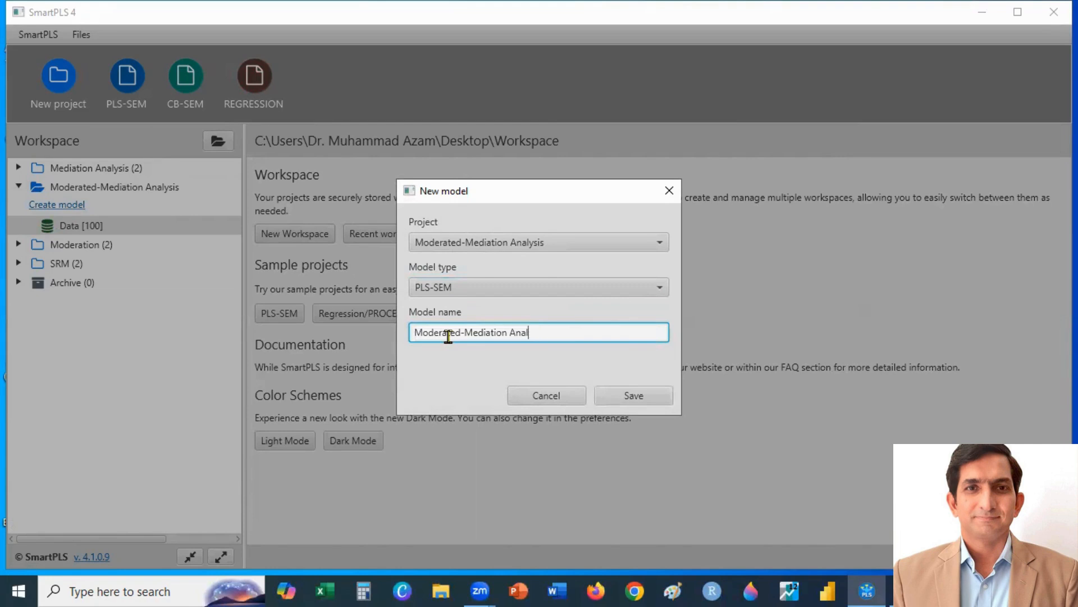
key("BackSpace")
type("Model")
left_click(633, 399)
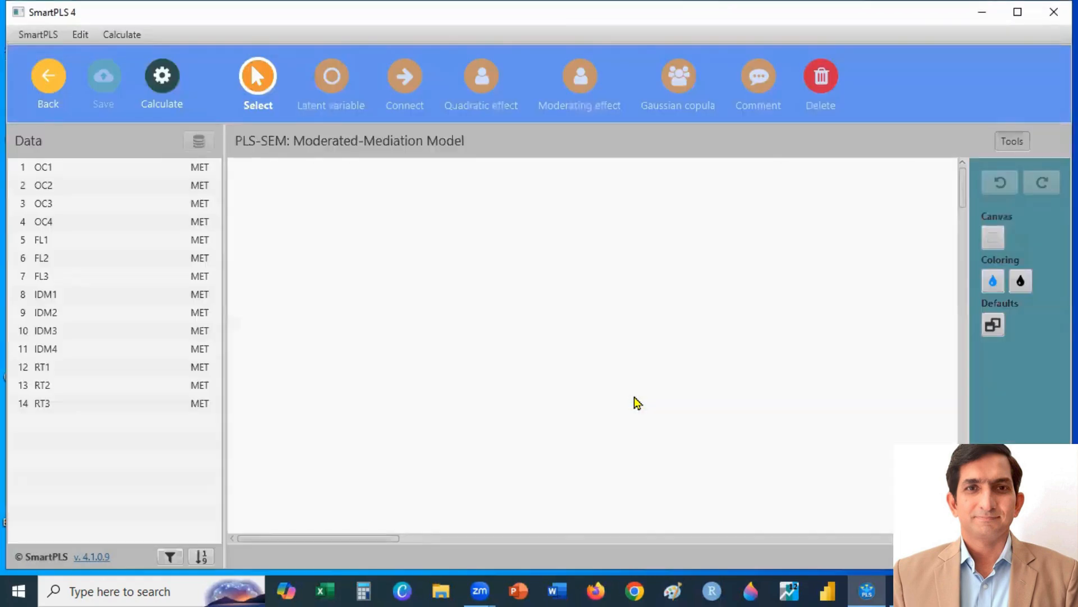
Add a latent variable named OC to the canvas with indicators OC1 to OC4
left_click(71, 171)
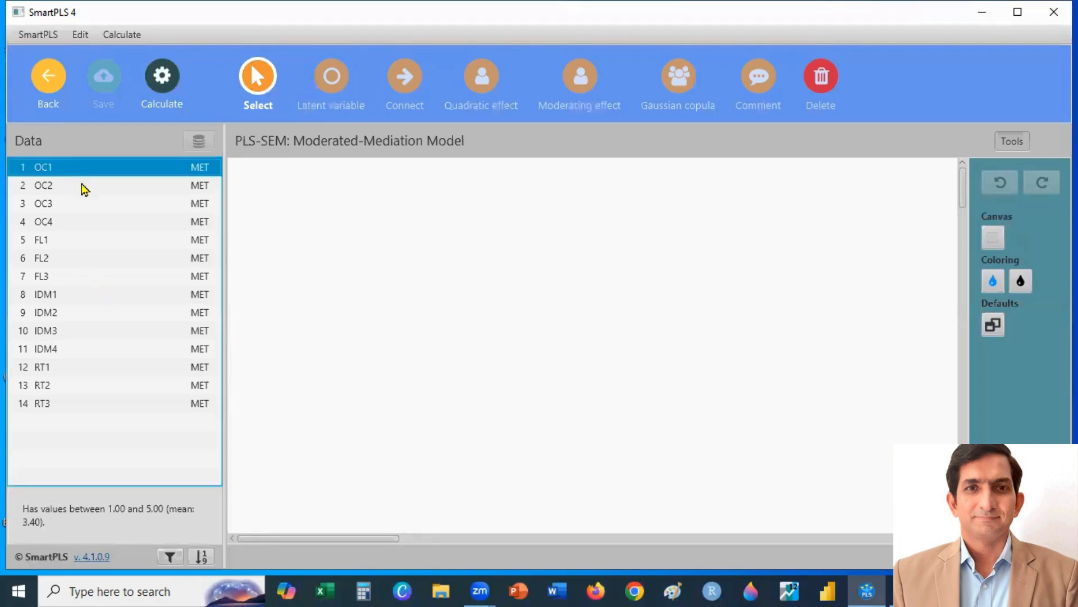
left_click(79, 188, "ctrl")
left_click(77, 205, "ctrl")
left_click(74, 221, "ctrl")
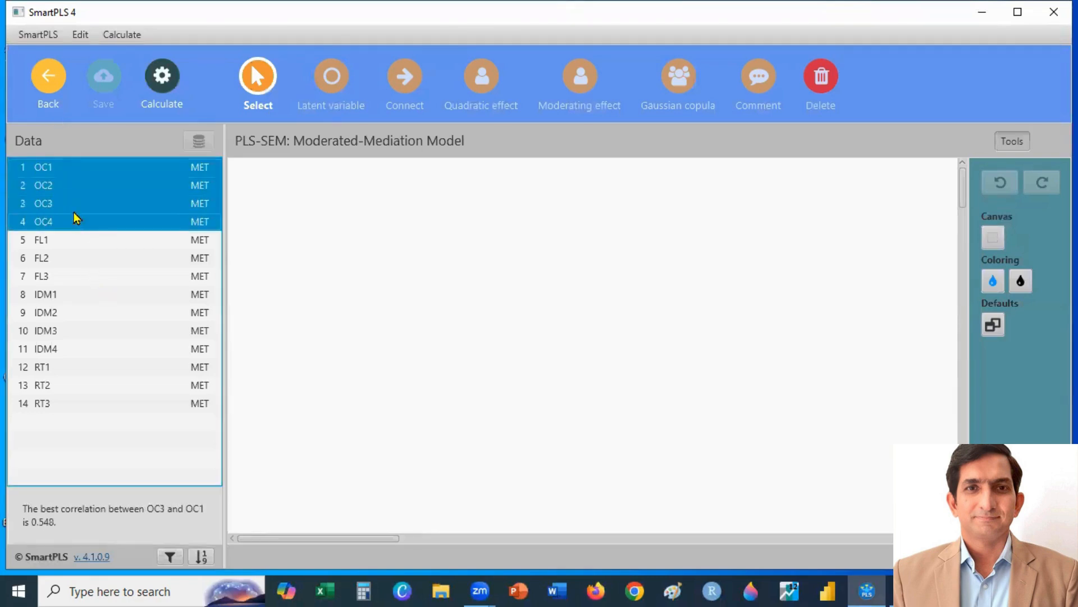
left_click_drag(75, 201, 406, 318)
key("Return")
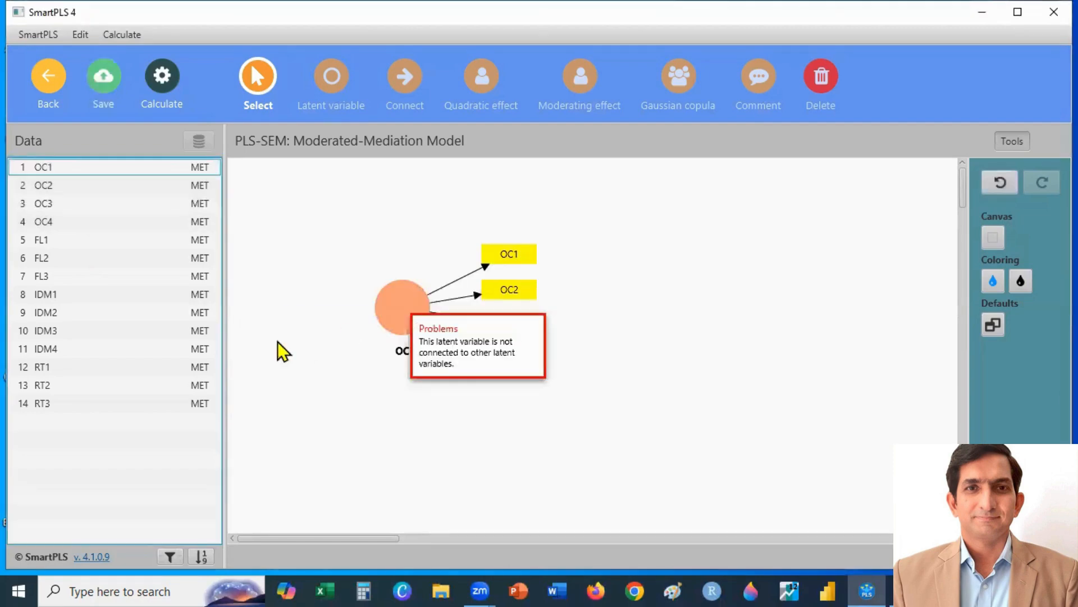
Add a latent variable named IDM with indicators IDM1 to IDM4, well to the right of OC
left_click(65, 295)
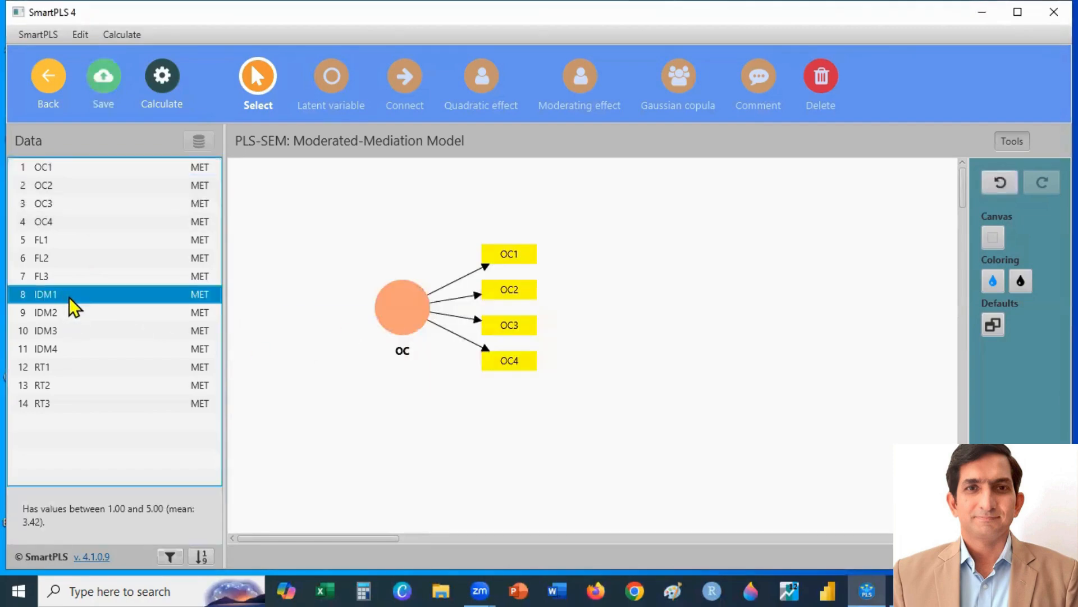
left_click(77, 311, "ctrl")
left_click(73, 331, "ctrl")
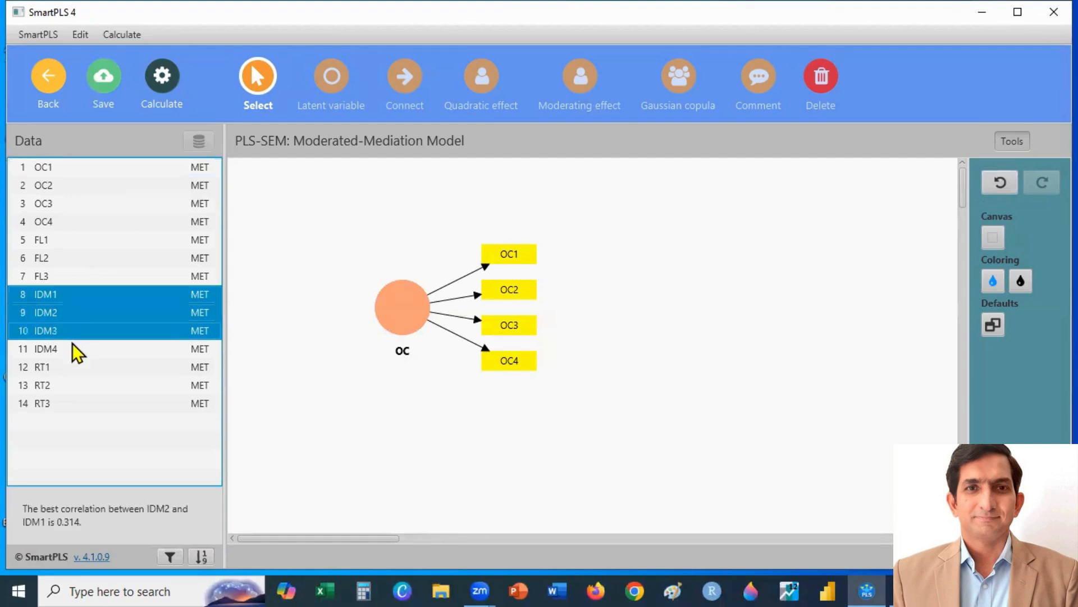
left_click(73, 349, "ctrl")
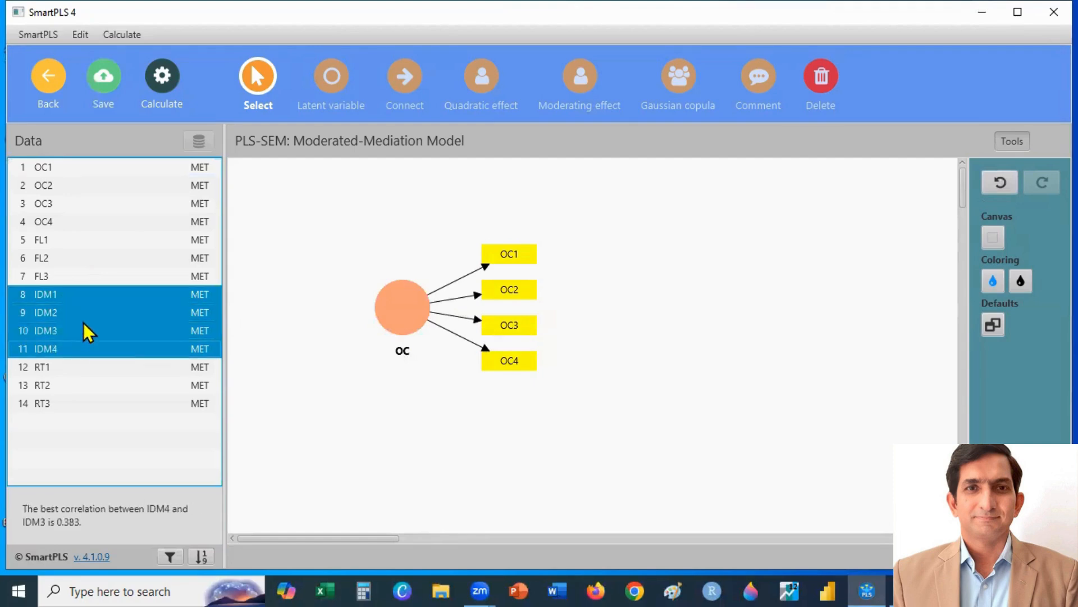
left_click_drag(87, 332, 794, 308)
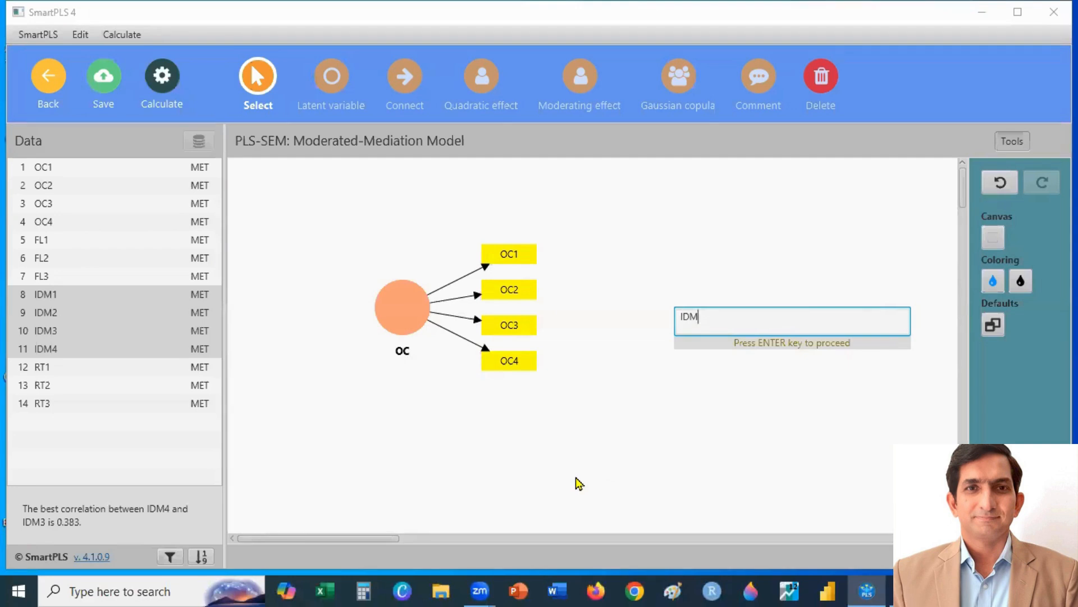
key("Return")
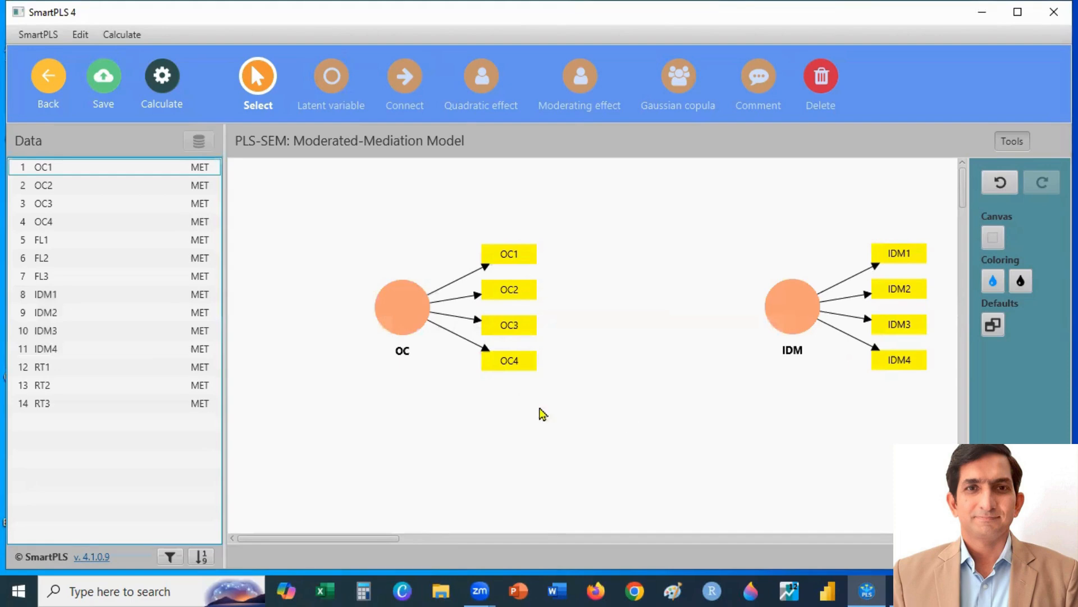
Align the OC indicators to the left of their construct and move OC to the lower left of the model
left_click(400, 303)
right_click(399, 302)
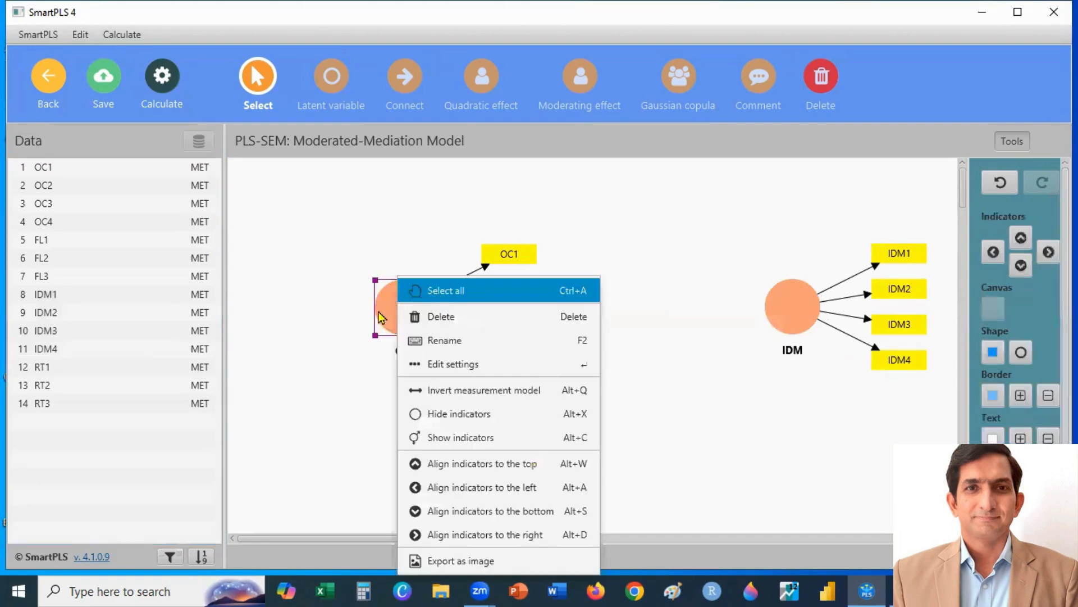
left_click(497, 490)
left_click_drag(399, 306, 378, 394)
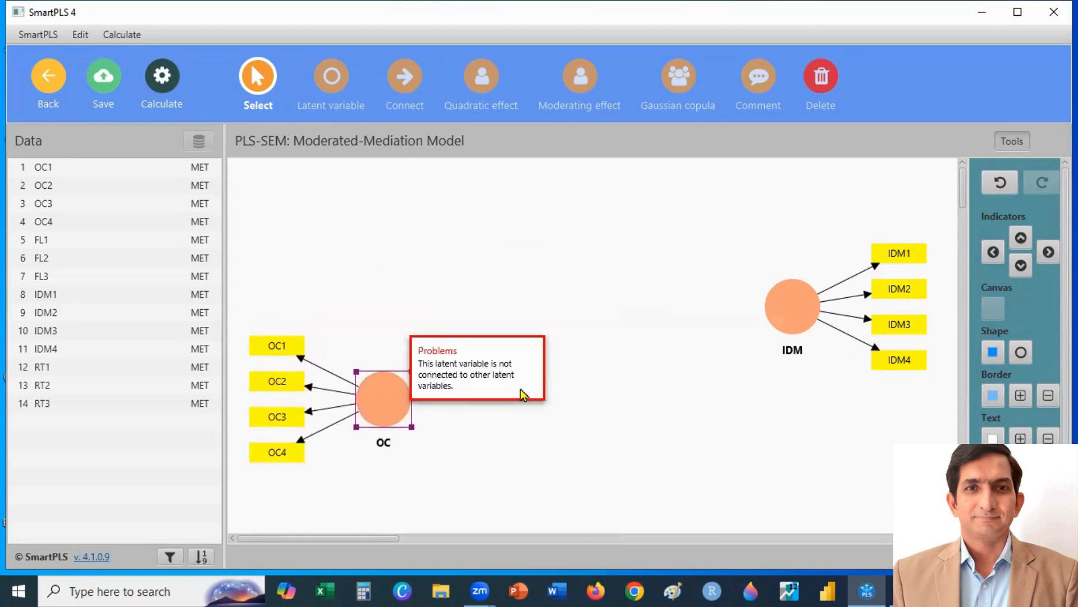
Move IDM down level with OC and draw a path from OC to IDM
left_click_drag(790, 308, 801, 402)
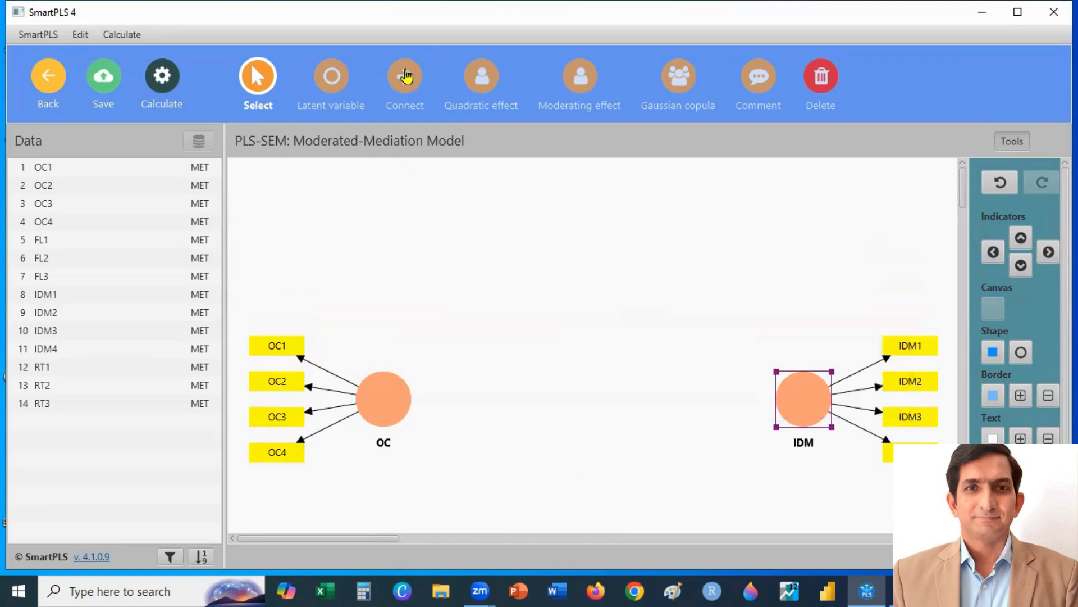
left_click(405, 76)
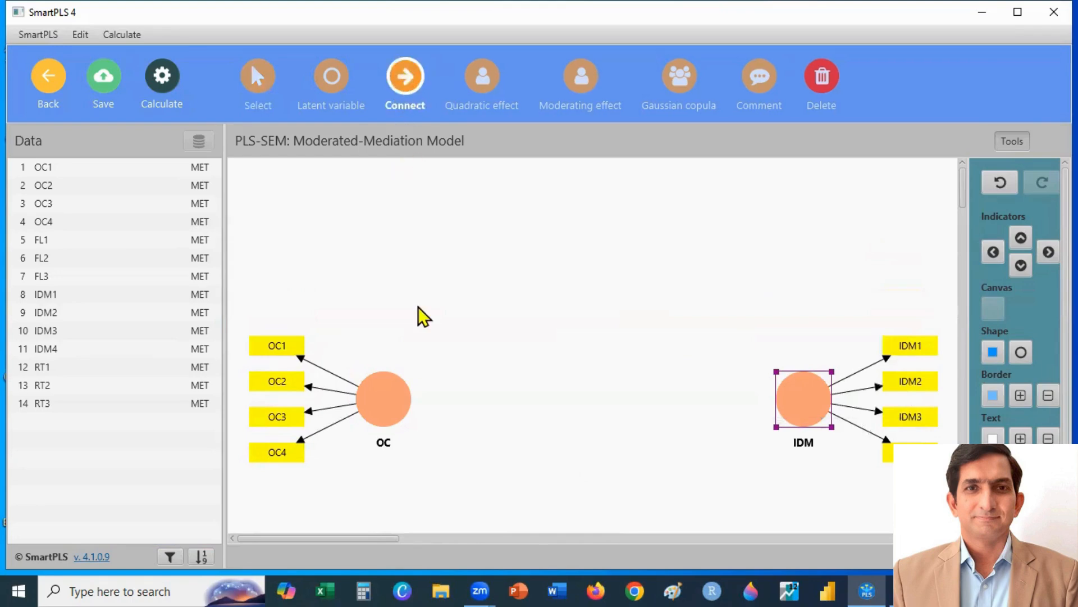
left_click_drag(446, 414, 795, 402)
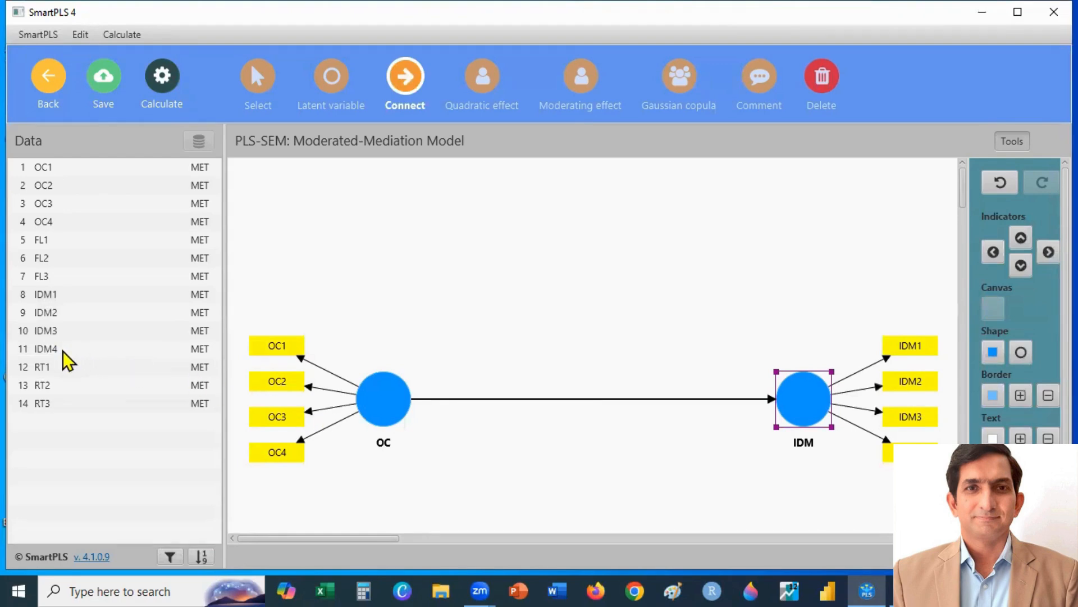
Add a latent variable named RT with indicators RT1 to RT3, above the path between OC and IDM
left_click(70, 370)
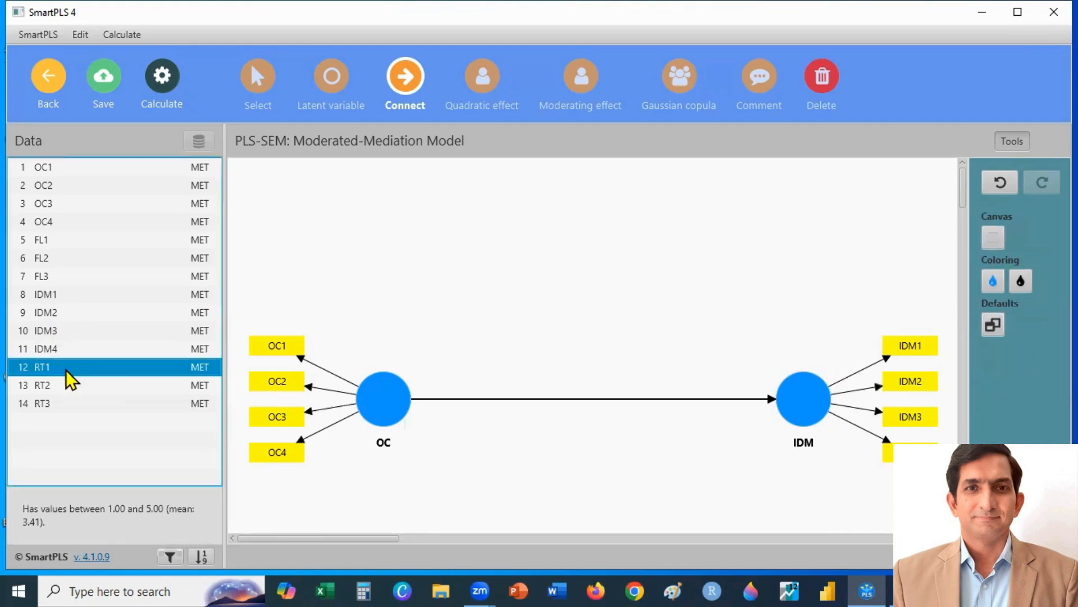
left_click(63, 388, "shift")
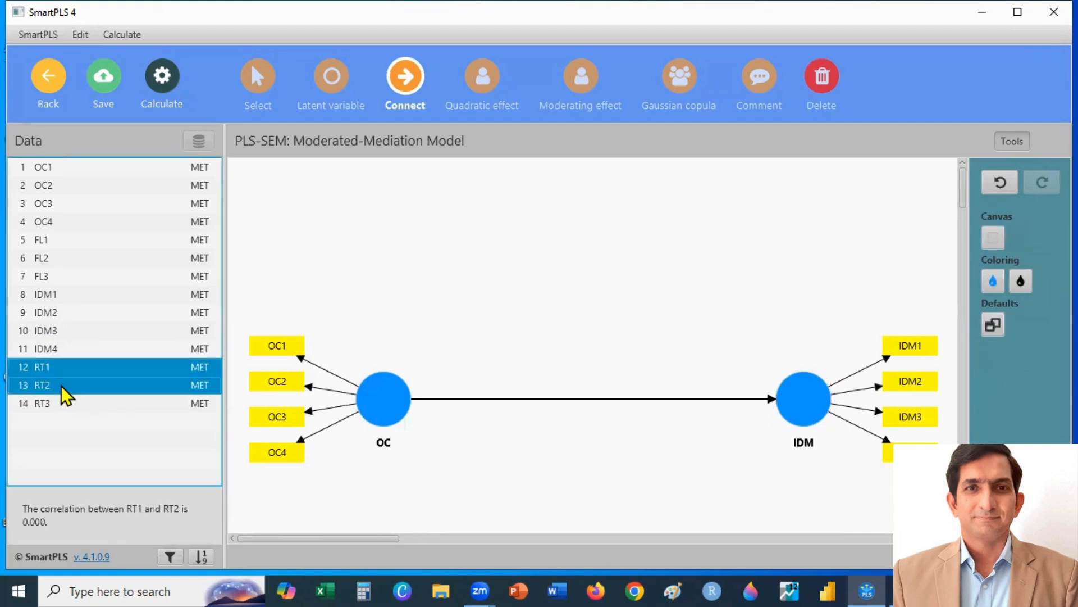
left_click(62, 404, "shift")
left_click_drag(73, 399, 614, 258)
key("Return")
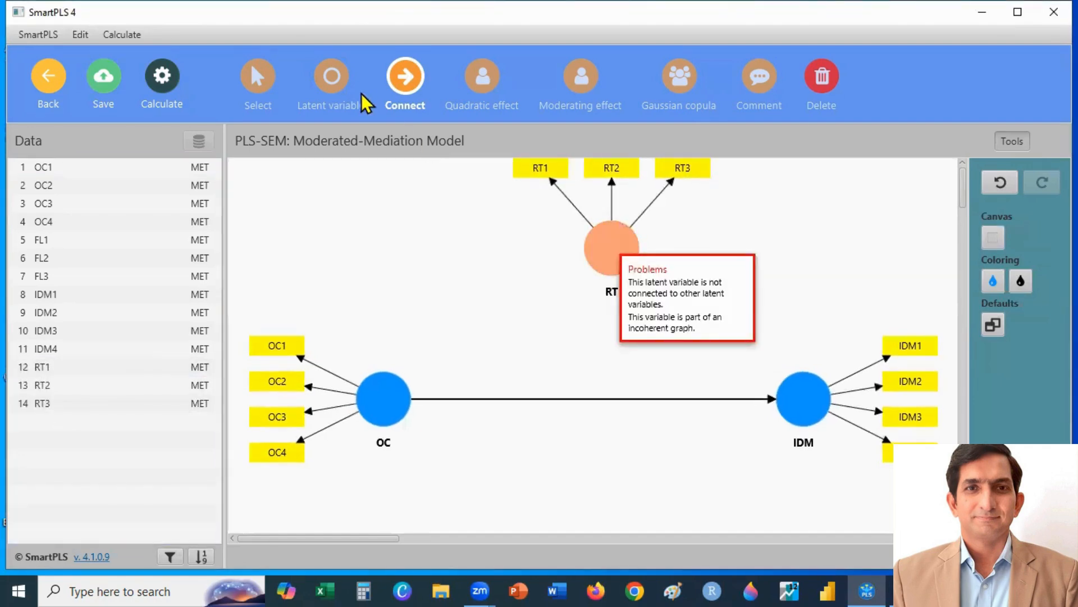
Move RT slightly down and left, and draw paths from OC to RT and from RT to IDM
left_click(257, 87)
left_click_drag(612, 249, 604, 275)
left_click(404, 78)
left_click(383, 399)
left_click(587, 282)
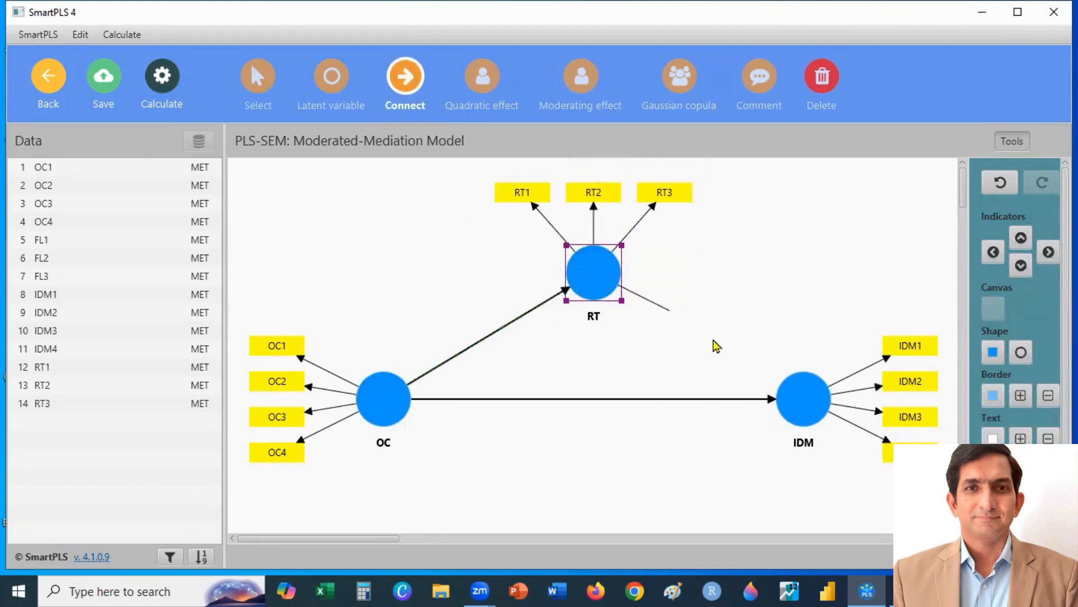
left_click(786, 383)
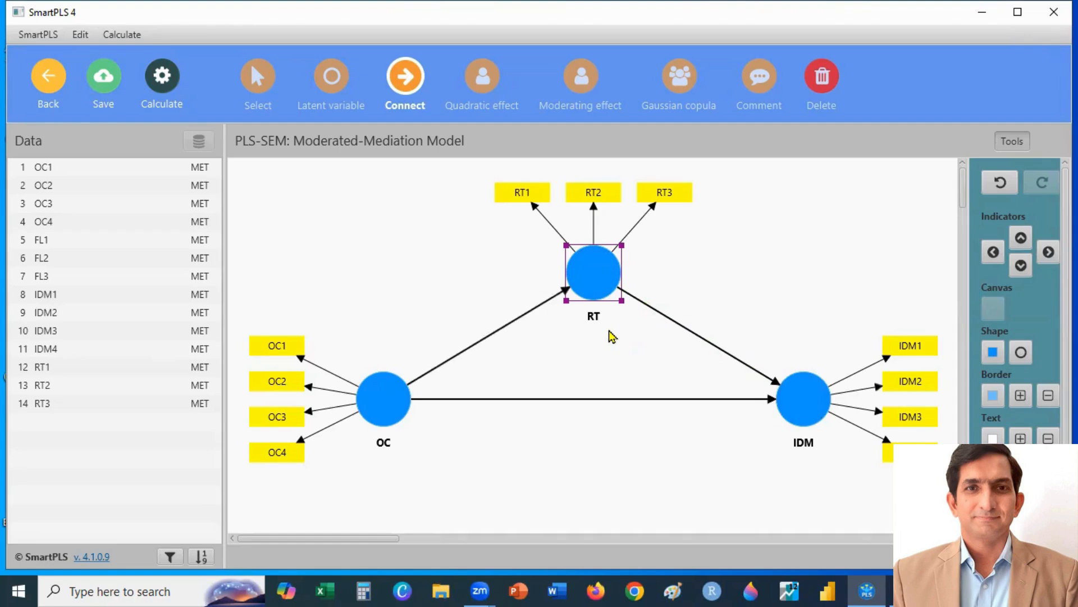
Add a latent variable named FL with indicators FL1 to FL3, above OC and left of RT
left_click(71, 248)
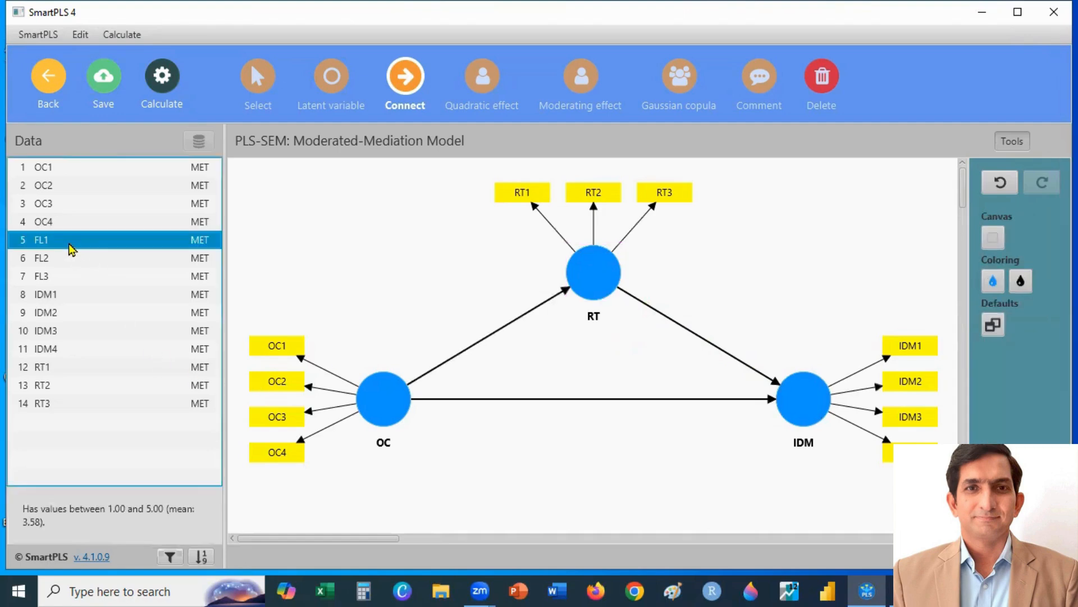
left_click(66, 260, "ctrl")
left_click(67, 276, "ctrl")
left_click_drag(67, 276, 355, 241)
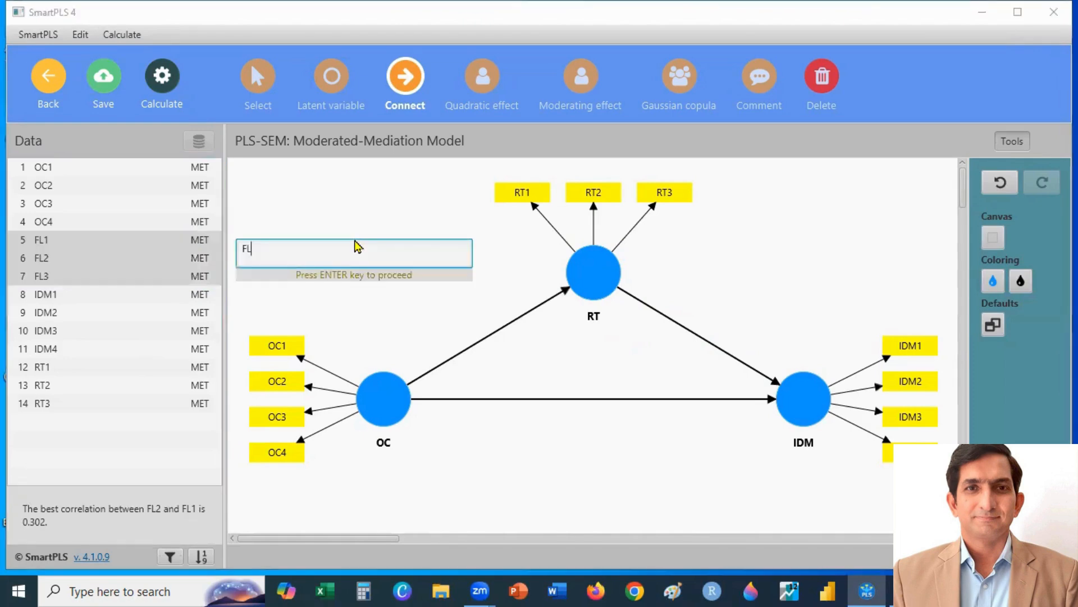
key("Return")
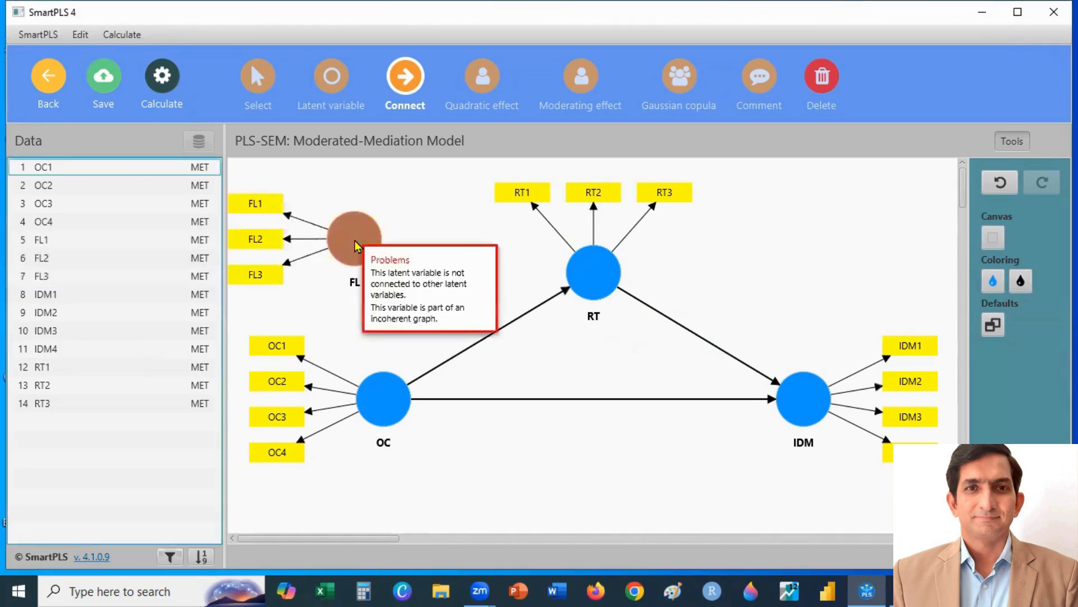
Move the FL latent variable with its indicators slightly to the right, lining it up above OC
left_click(269, 106)
left_click_drag(362, 239, 382, 230)
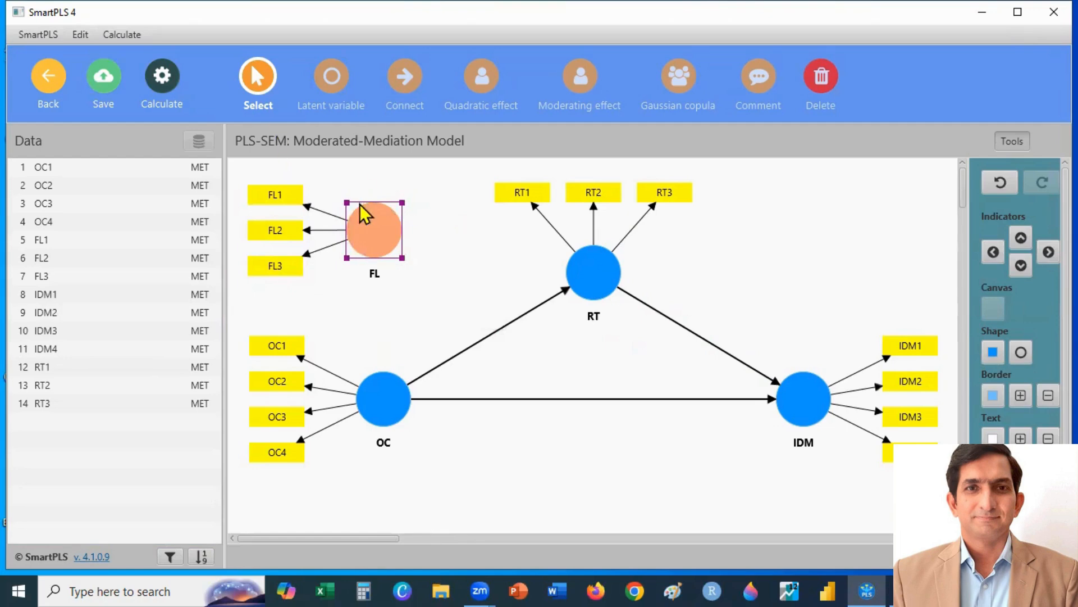
left_click_drag(371, 224, 372, 232)
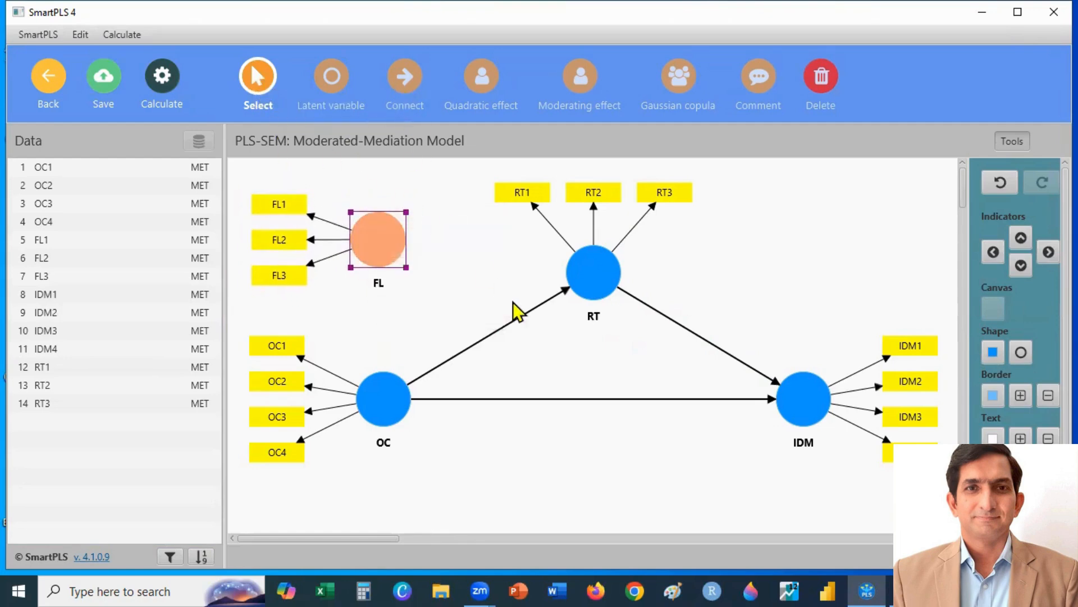
Add a moderating effect from FL onto the path between OC and RT
left_click(405, 76)
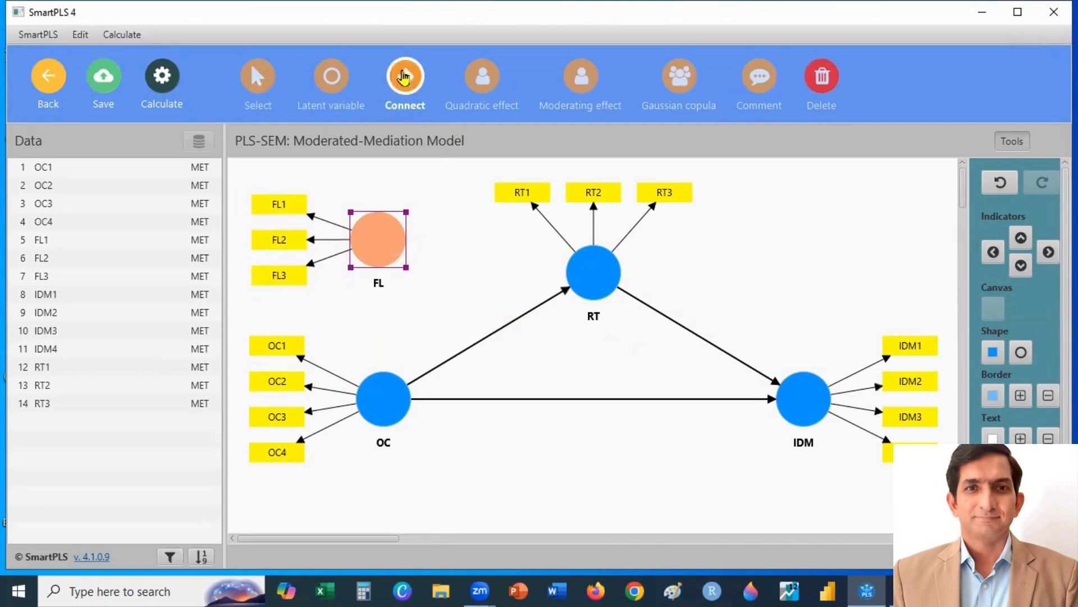
left_click(255, 84)
left_click(396, 84)
left_click(587, 84)
left_click(385, 241)
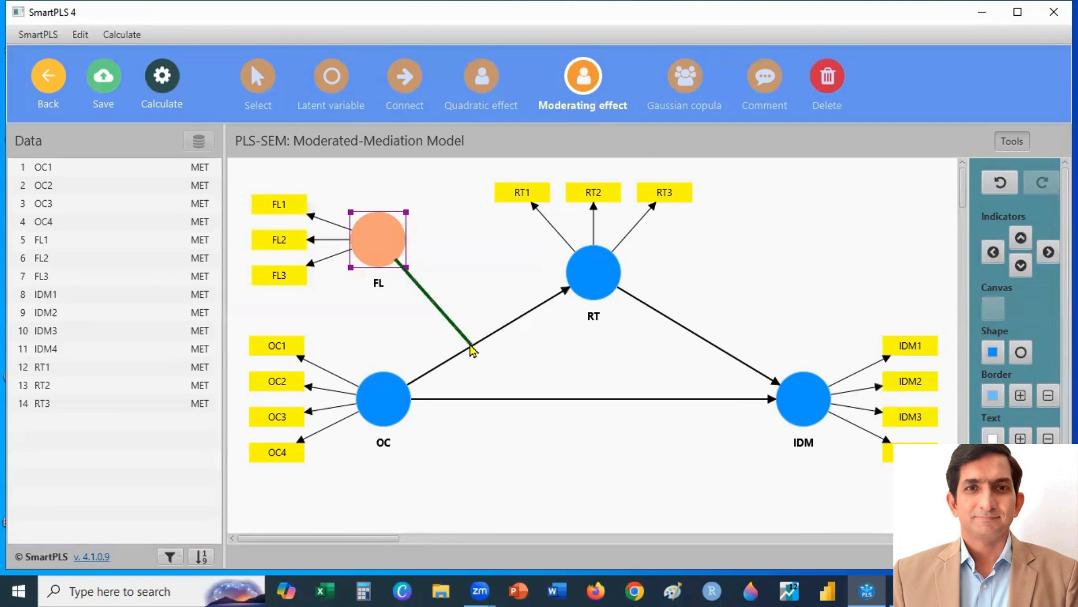
left_click(472, 349)
Run bootstrapping with 5000 subsamples, percentile bootstrap, a two-tailed test, 0.05 significance level and fixed seed
left_click(162, 76)
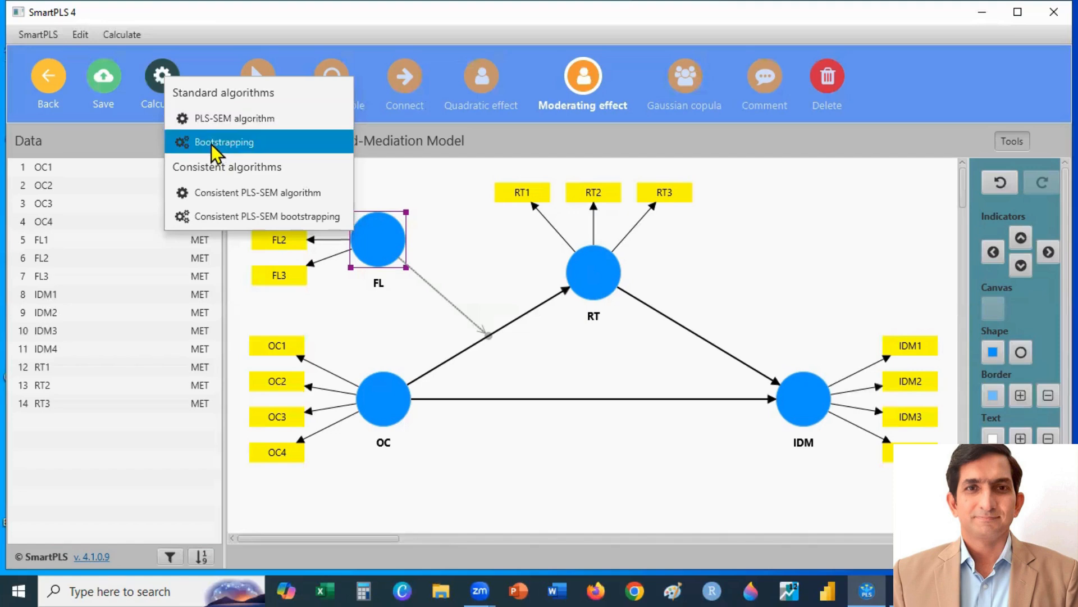
left_click(211, 142)
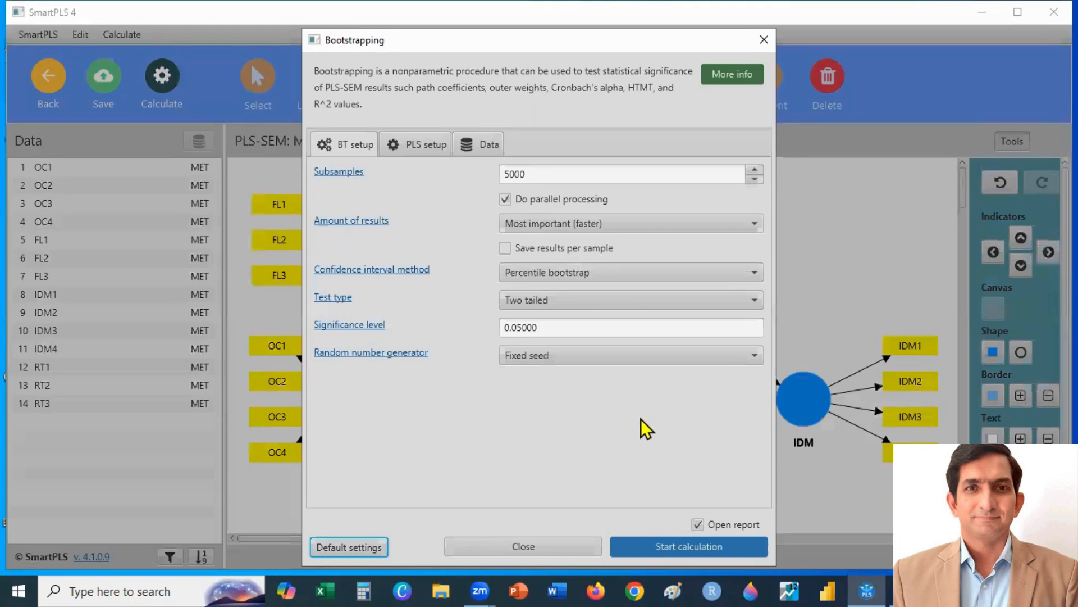
left_click(663, 555)
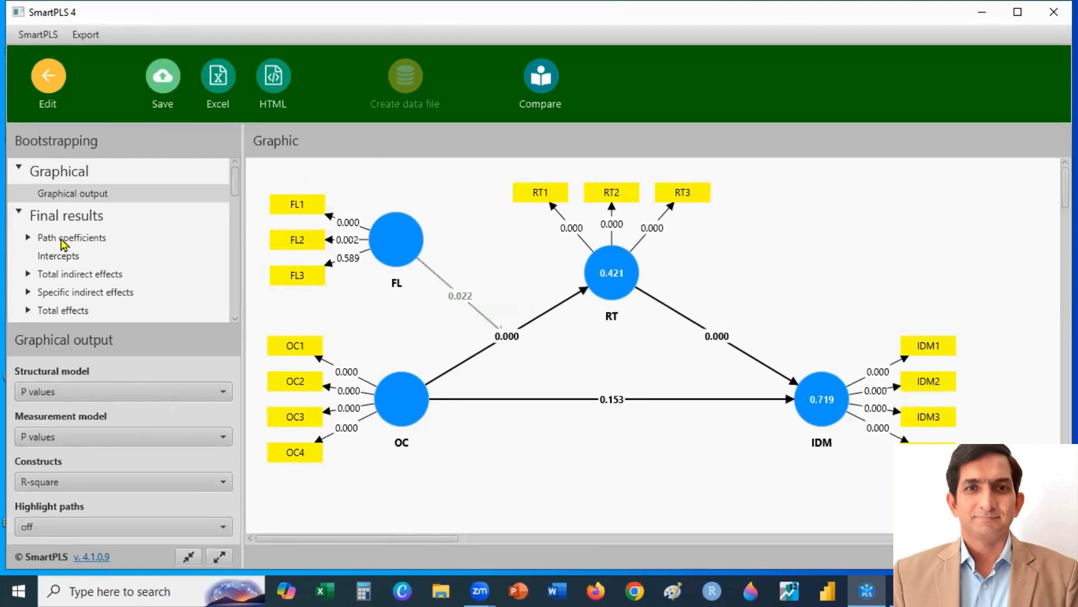
Examine the bootstrapped path coefficients, checking the T statistic and P value of the FL x OC -> RT interaction
left_click(64, 239)
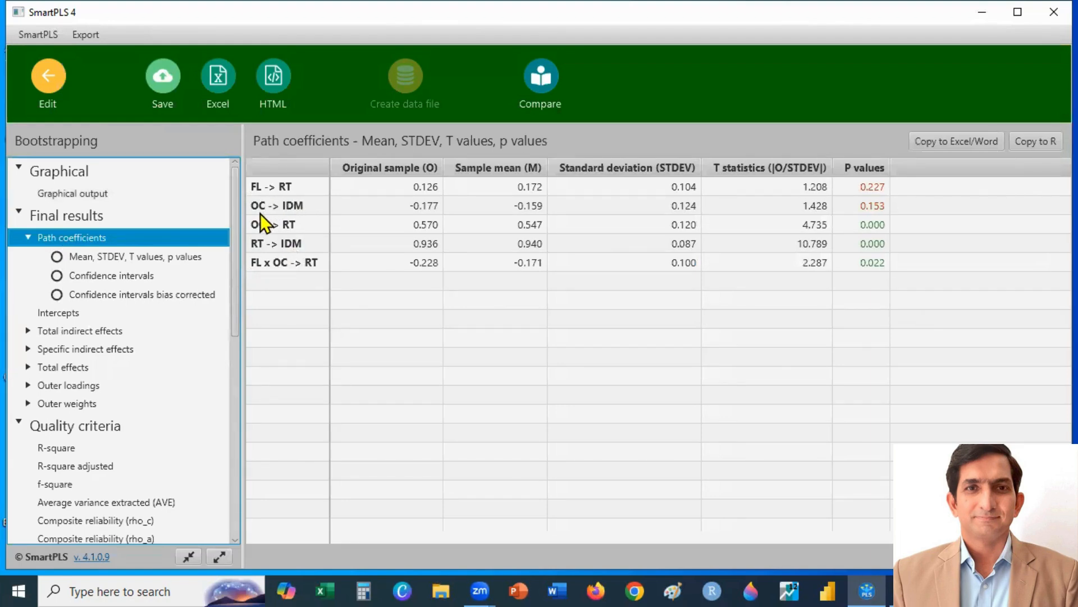
left_click(267, 263)
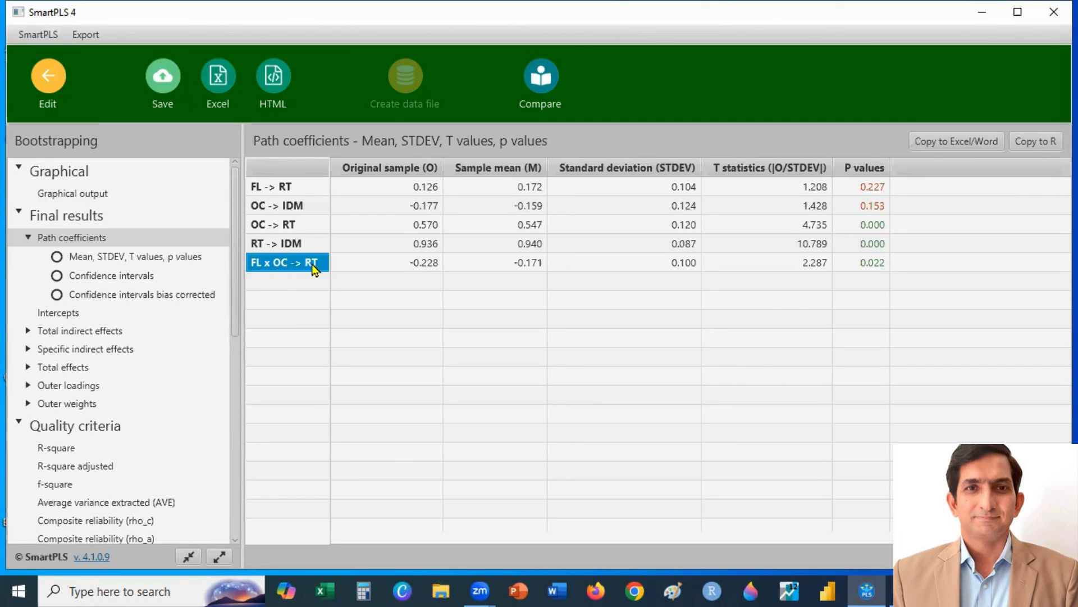
left_click(854, 264)
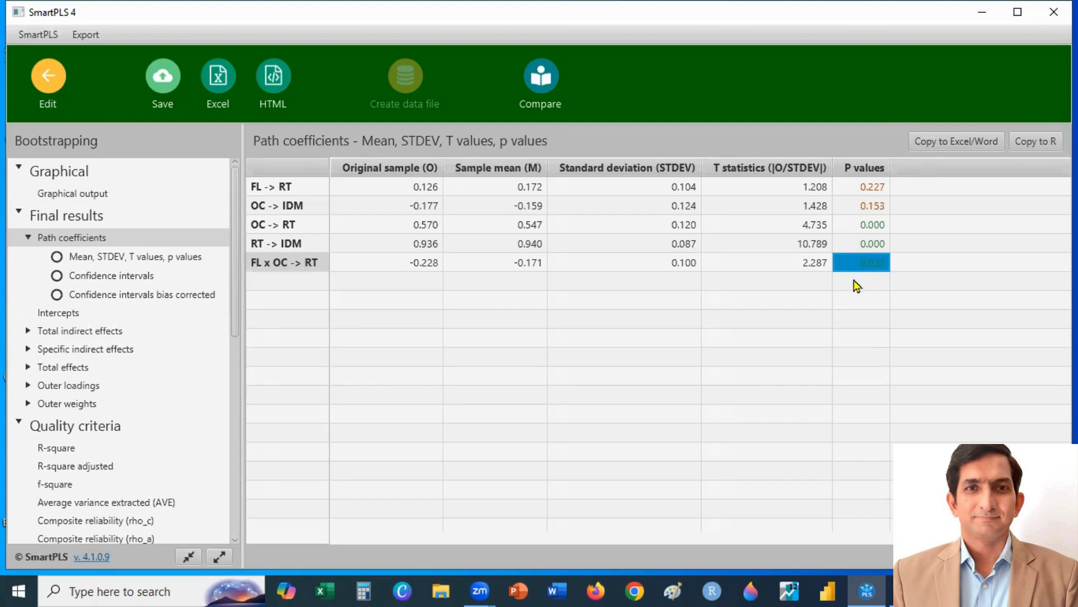
left_click(790, 264)
left_click(301, 265)
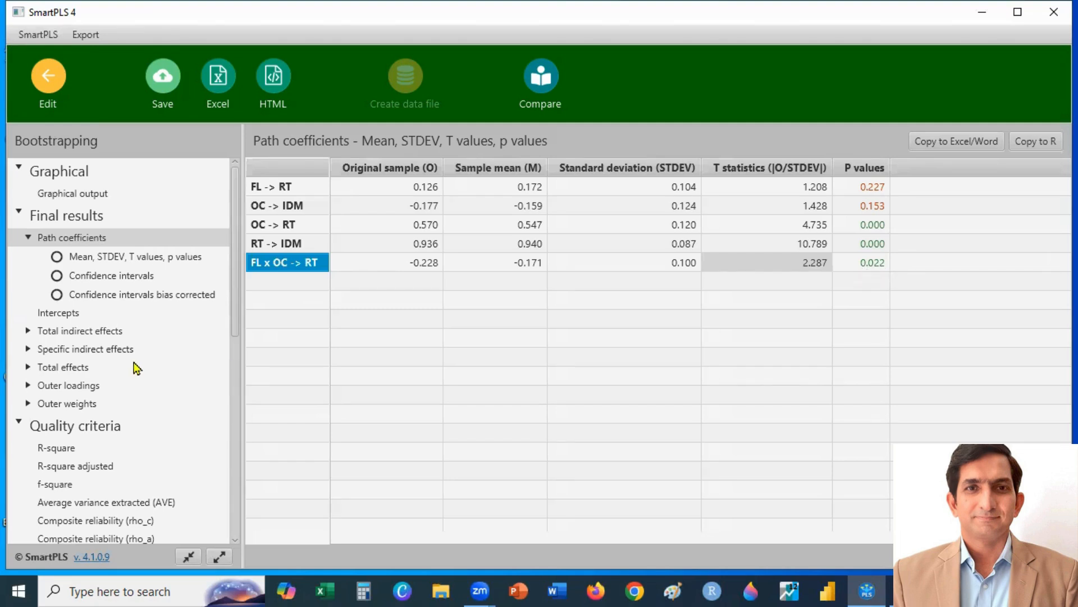
Review the specific indirect effects and trace the paths among OC, RT and IDM in the graphical output
left_click(77, 351)
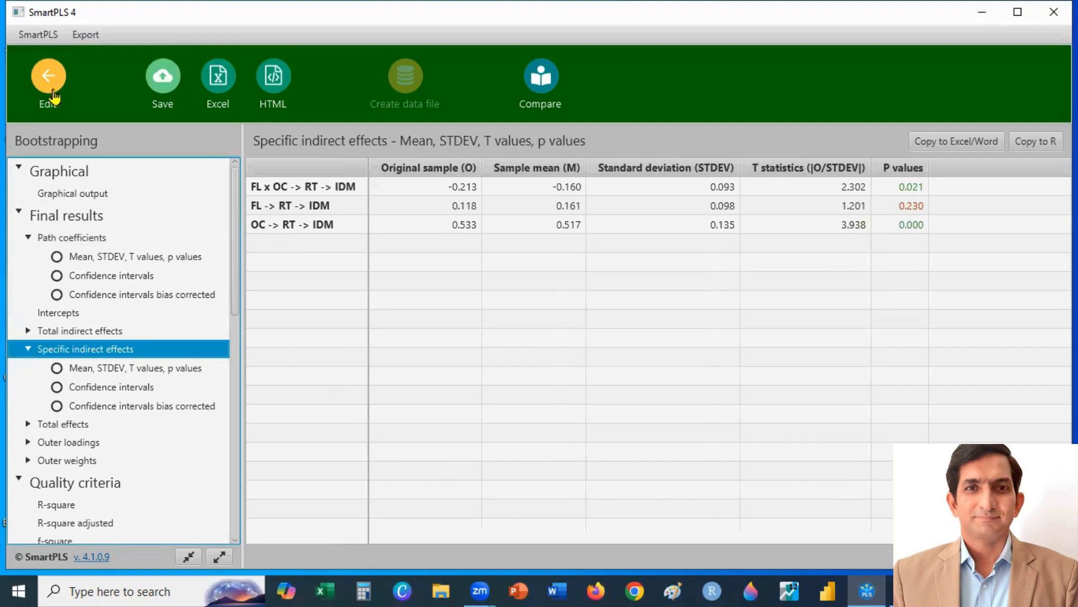
left_click(69, 195)
mouse_move(402, 413)
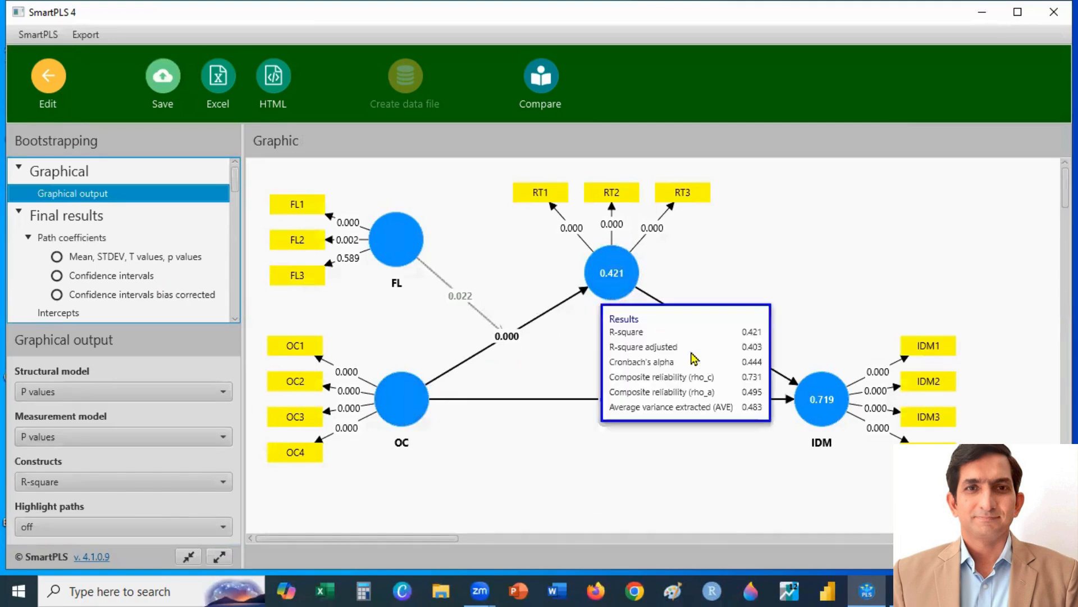
mouse_move(824, 425)
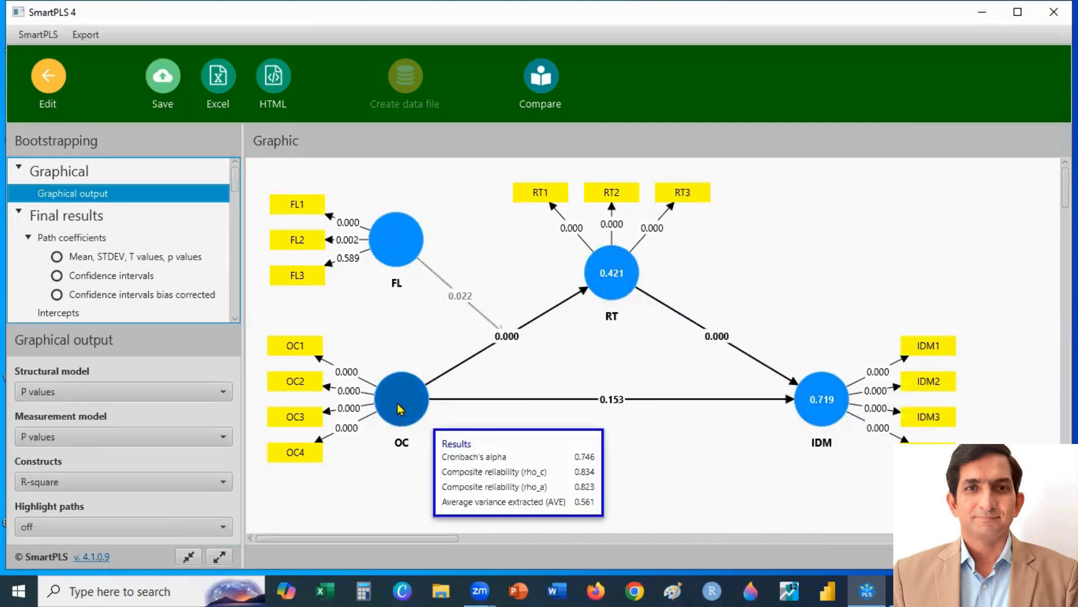
mouse_move(658, 310)
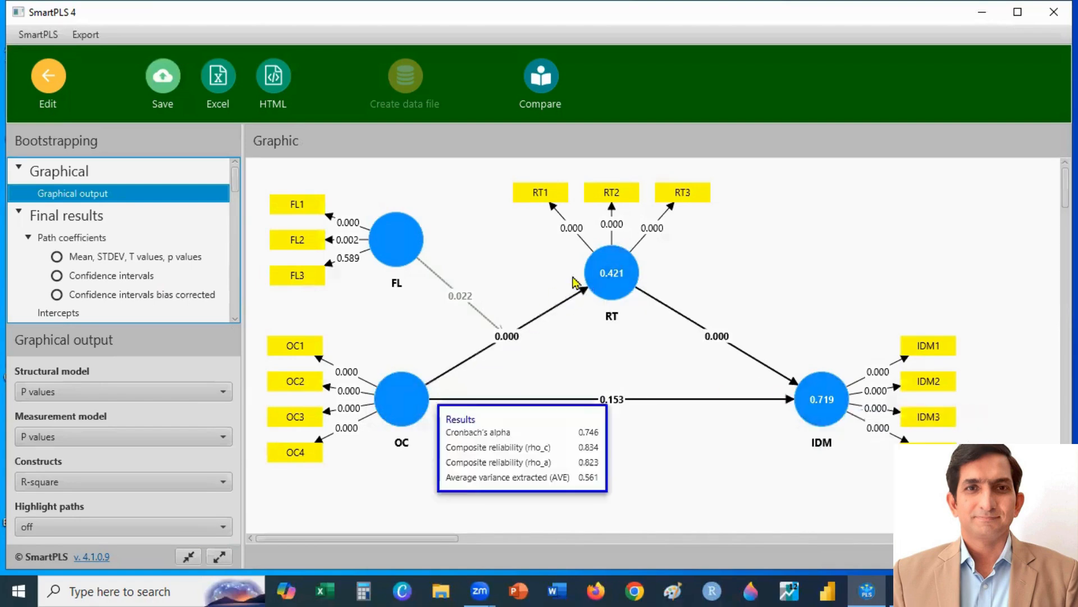
mouse_move(823, 401)
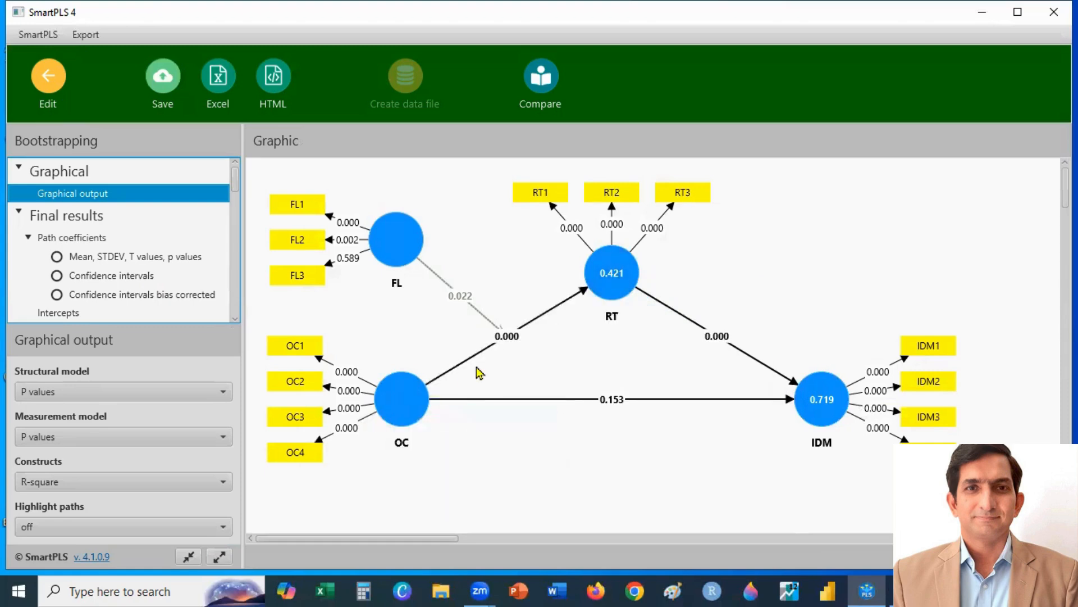
Compare the path coefficients with the specific indirect effects, and return to the graphical results
left_click(73, 239)
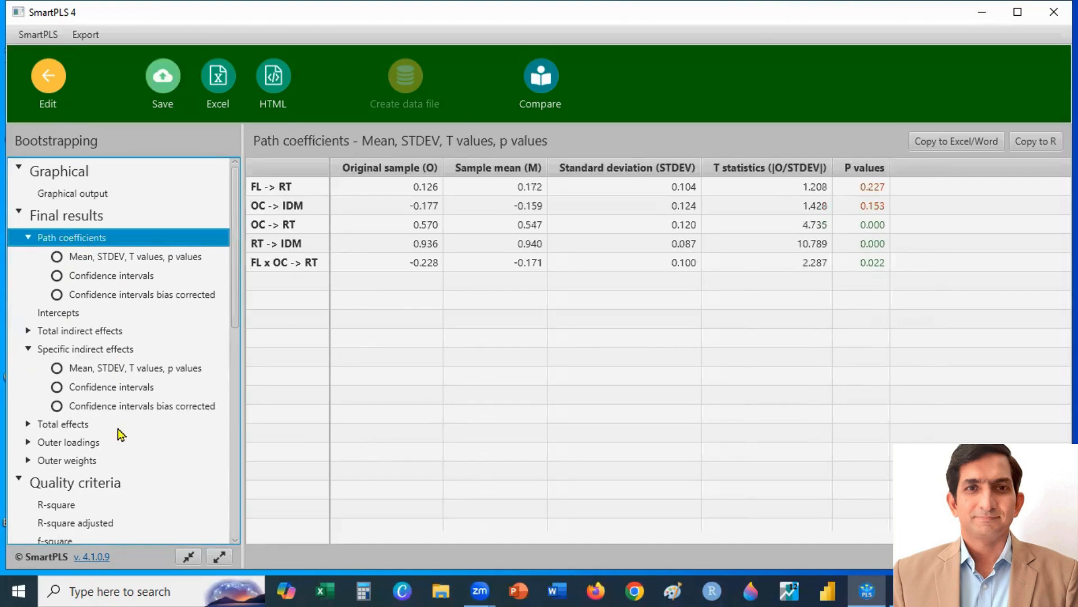
left_click(93, 353)
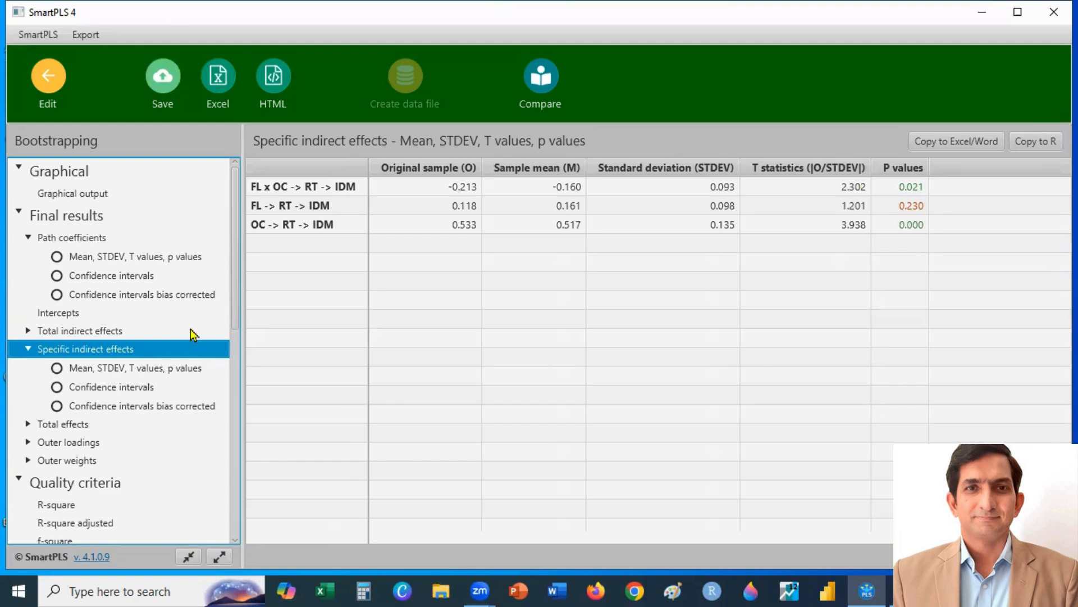
left_click(84, 177)
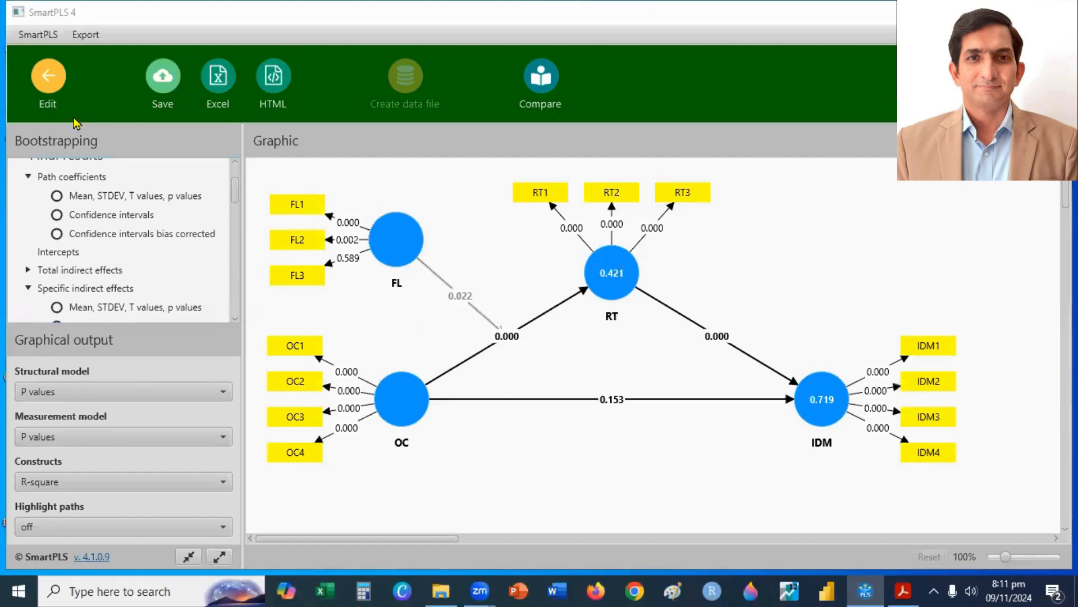
Run the PLS-SEM algorithm on the model with path weighting and standardized results, and open the FL x OC simple slope analysis
left_click(46, 77)
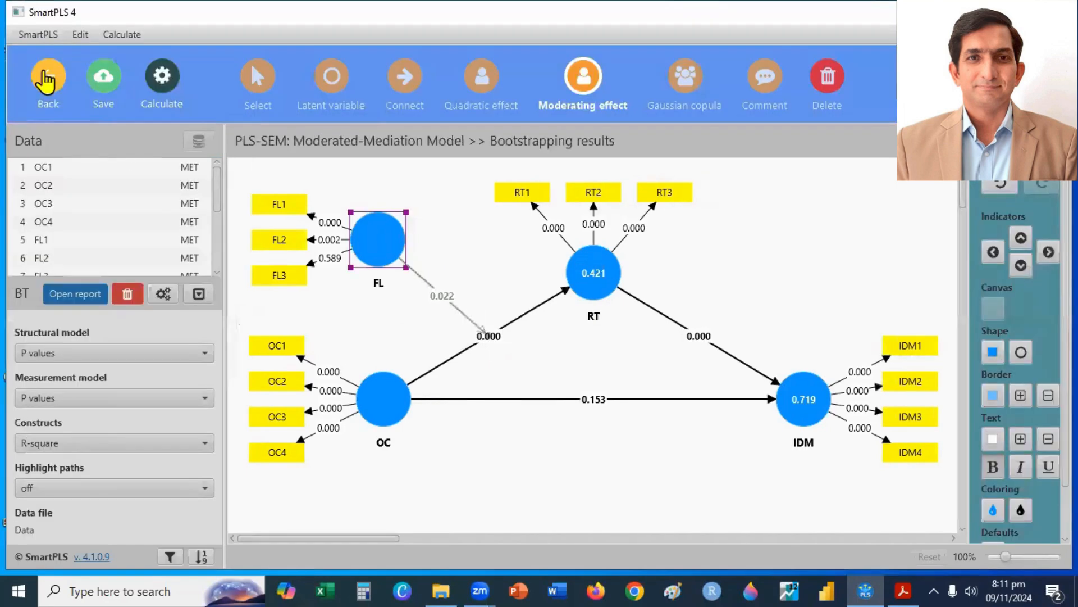
left_click(161, 83)
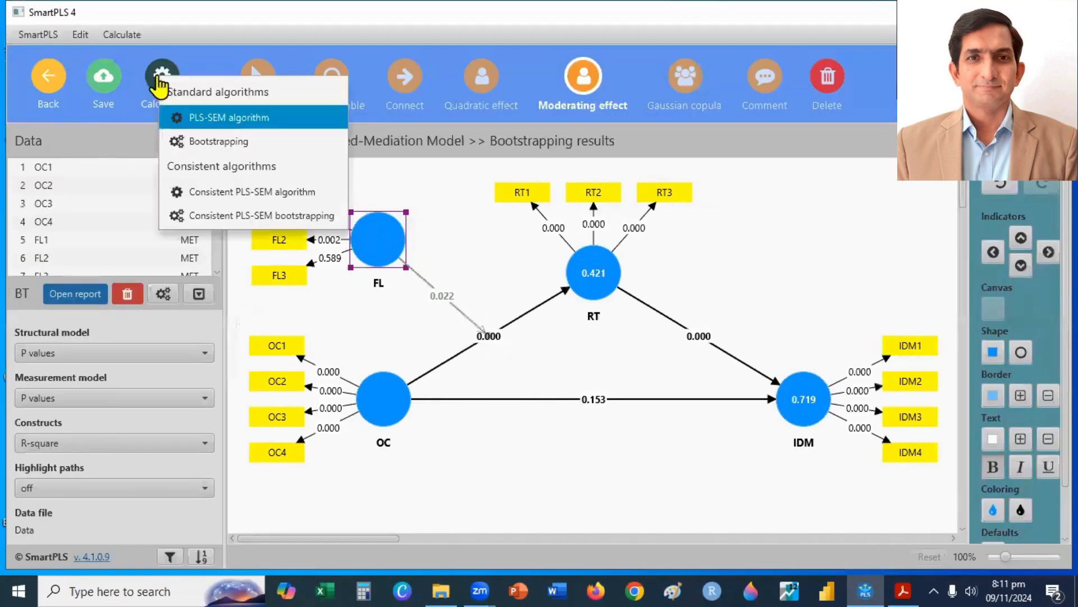
left_click(222, 119)
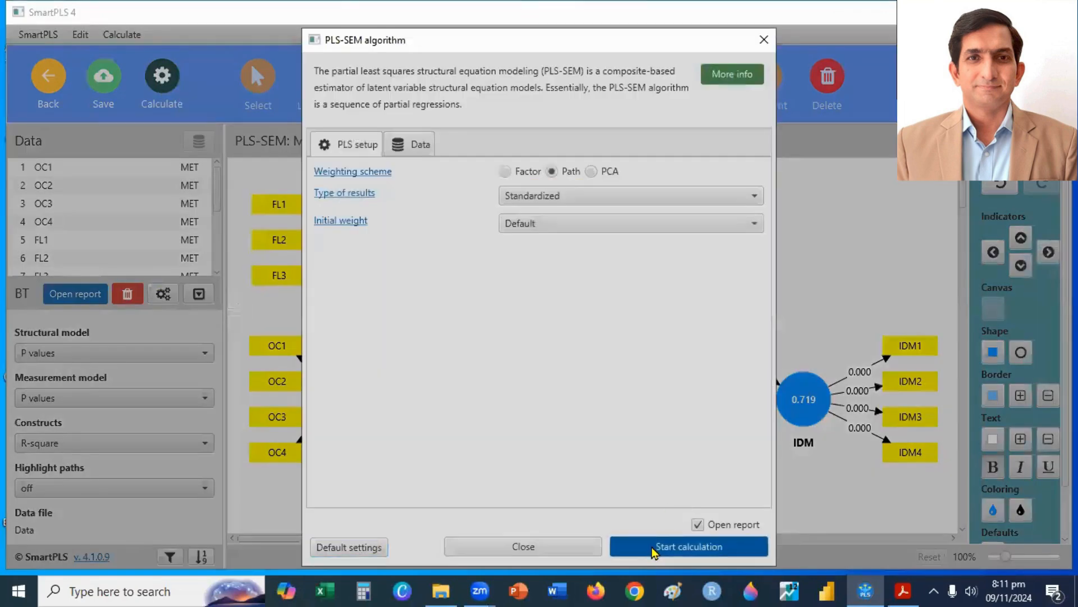
left_click(653, 548)
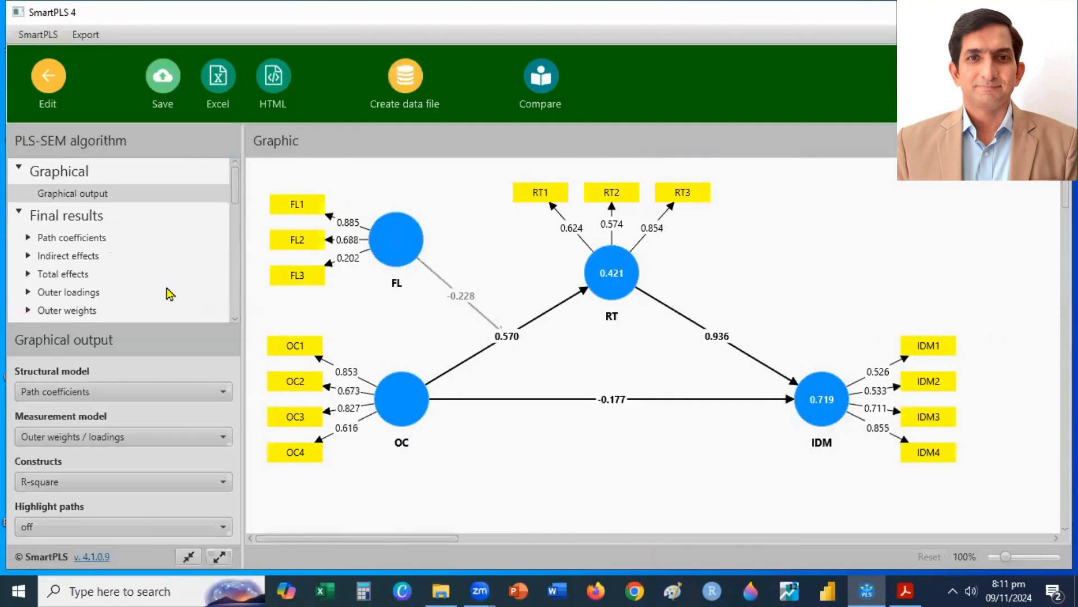
left_click_drag(236, 200, 236, 226)
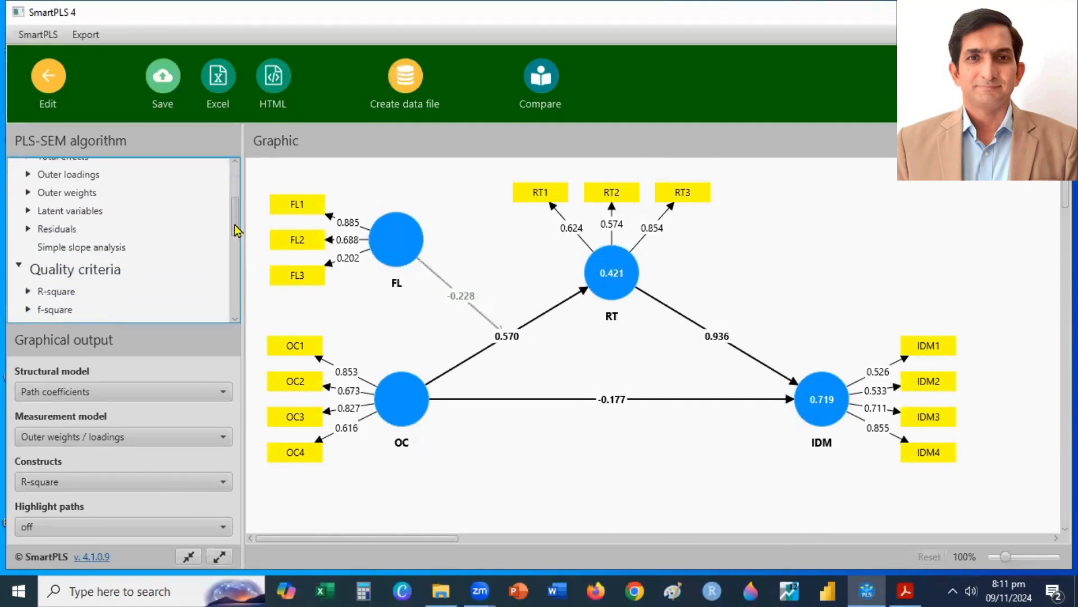
left_click(96, 248)
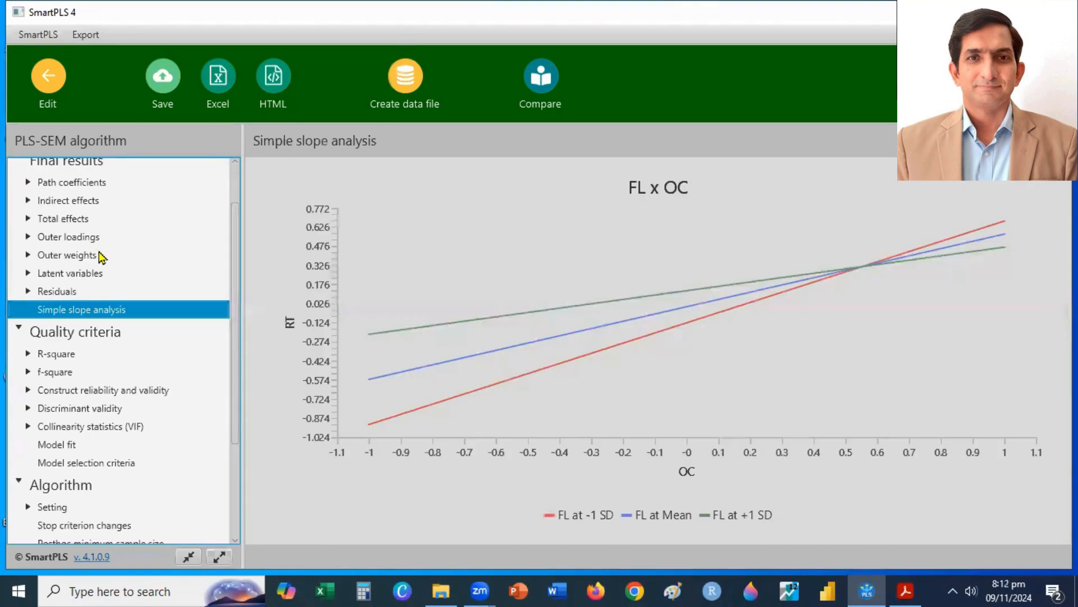